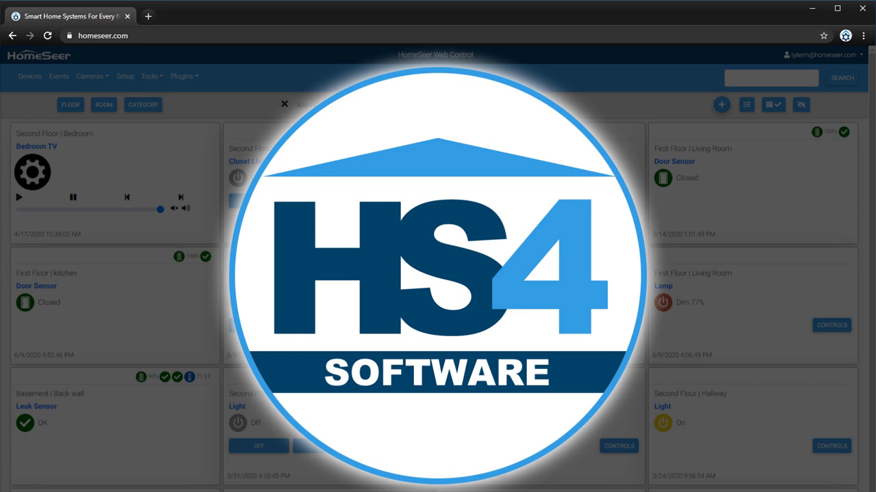
Step: Load find.homeseer.com in Chrome to reach the HS4 Registration Required wizard
{"action": "key", "text": "ctrl+l"}
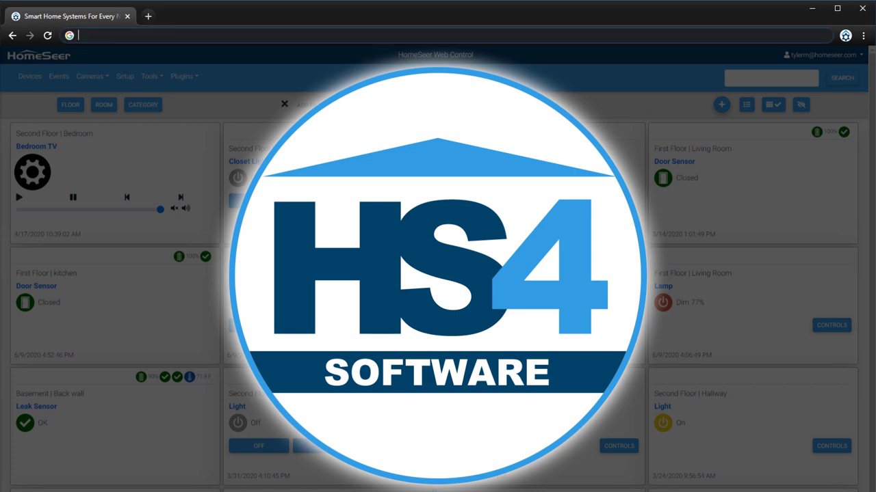
{"action": "type", "text": "find.homeseer.com"}
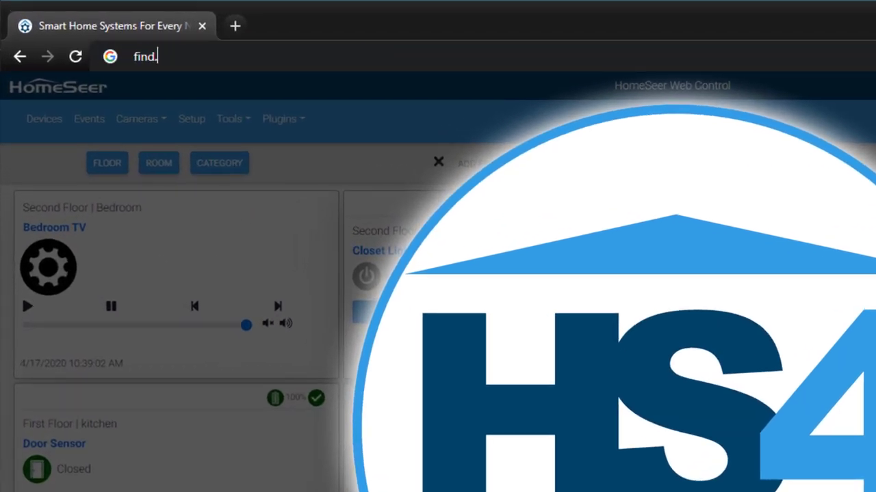
{"action": "key", "text": "Return"}
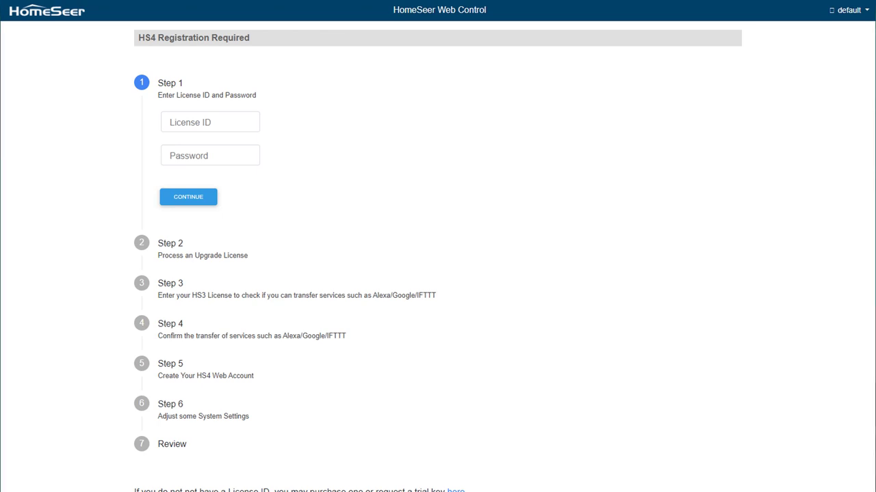
Step: Enter the HS4 licence ID and licence password, then submit them
{"action": "left_click", "coordinate": [183, 126]}
{"action": "type", "text": "6"}
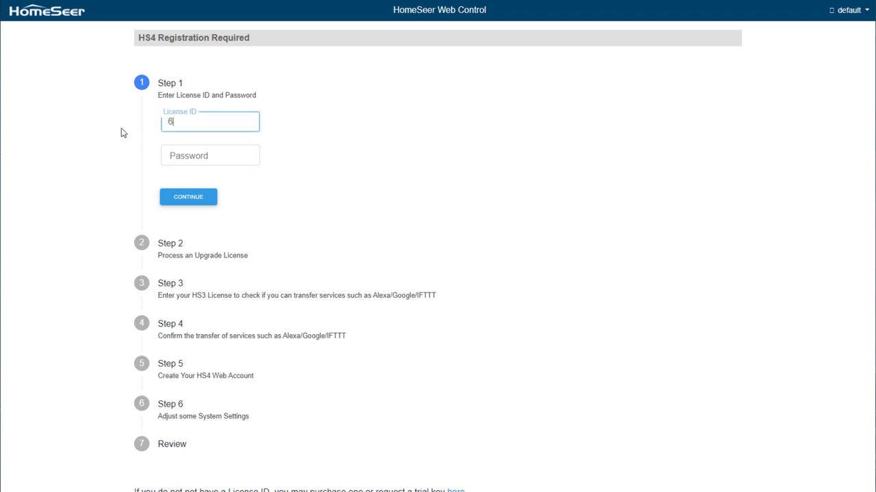
{"action": "type", "text": "77625"}
{"action": "key", "text": "Tab"}
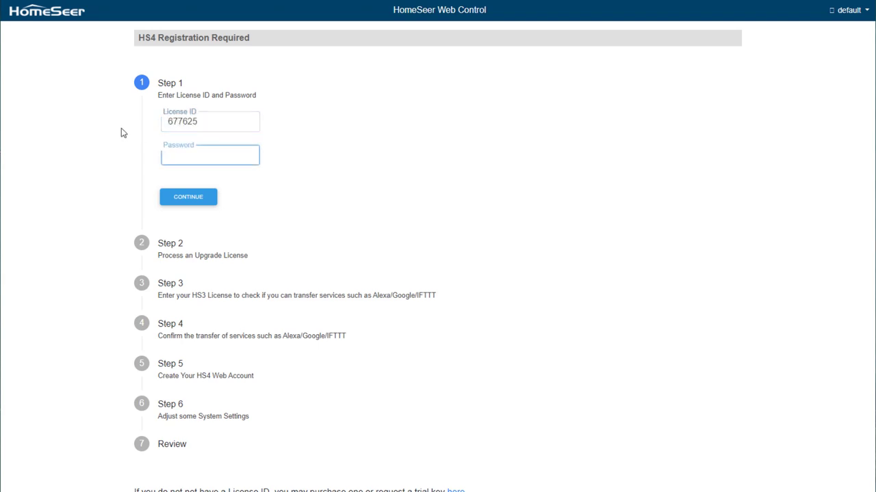
{"action": "type", "text": "••••••"}
{"action": "left_click", "coordinate": [176, 197]}
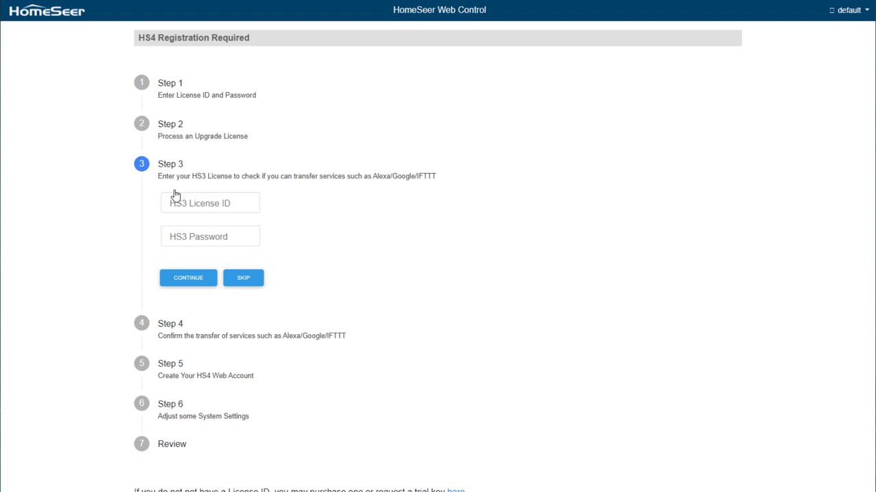
Step: Skip the Step 3 HS3 licence fields to move on to web account creation
{"action": "left_click", "coordinate": [175, 195]}
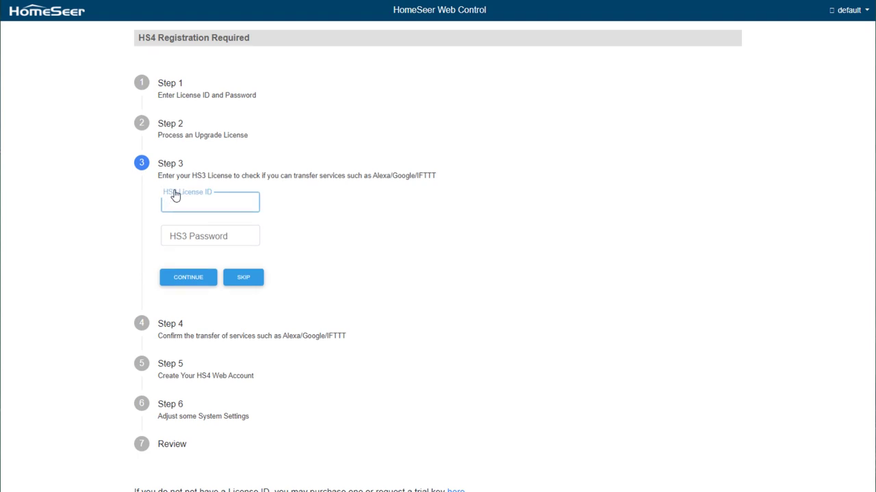
{"action": "left_click", "coordinate": [237, 279]}
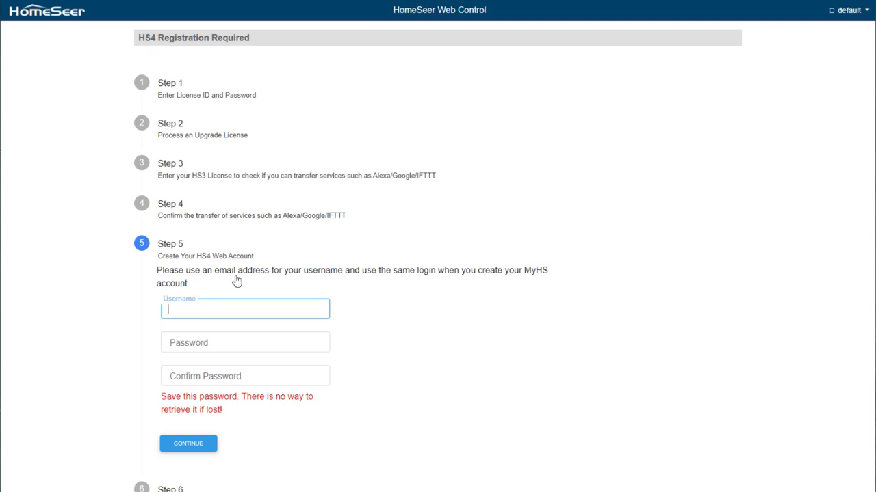
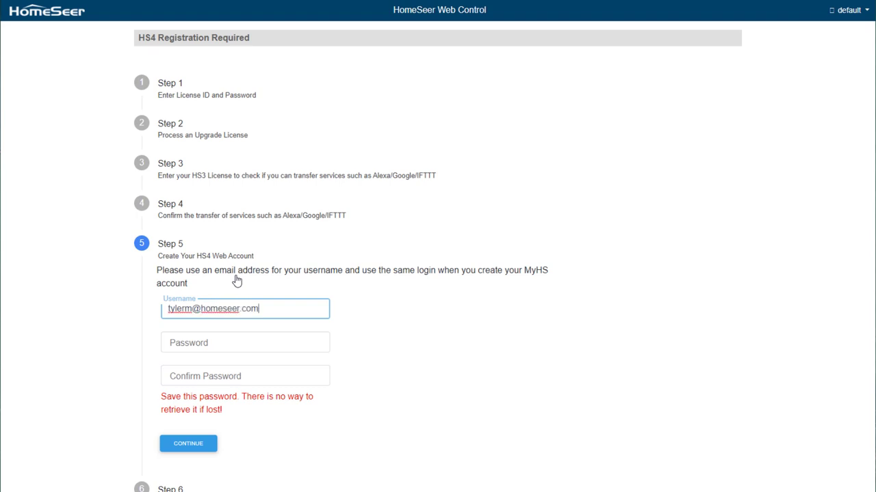
Step: Create the web account using the user's e-mail as username and a confirmed password
{"action": "key", "text": "Tab"}
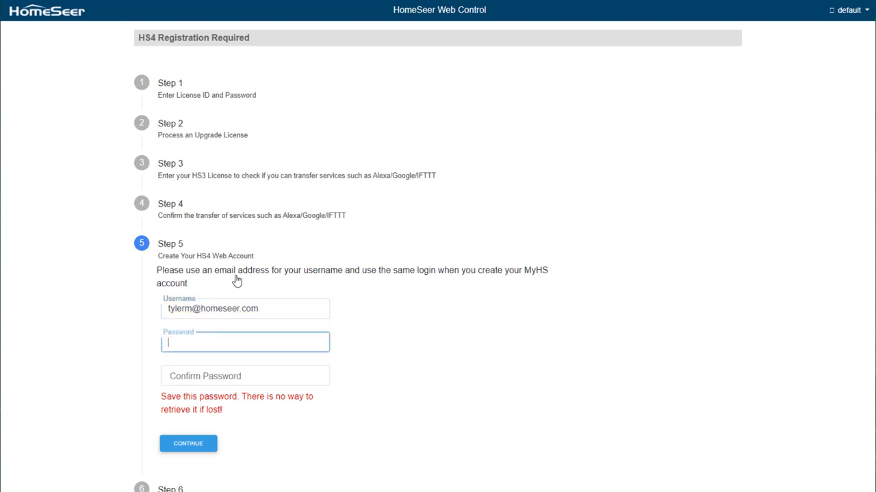
{"action": "type", "text": "••••••••••"}
{"action": "key", "text": "Tab"}
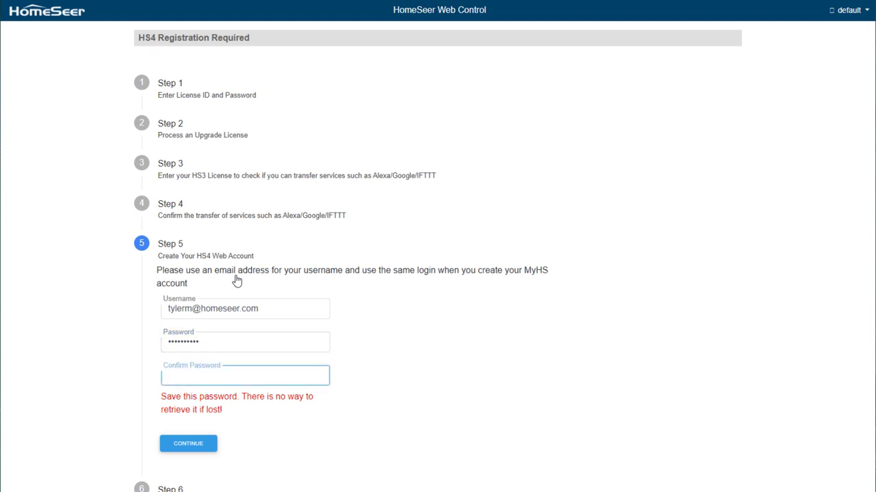
{"action": "type", "text": "••••••••••"}
{"action": "left_click", "coordinate": [207, 443]}
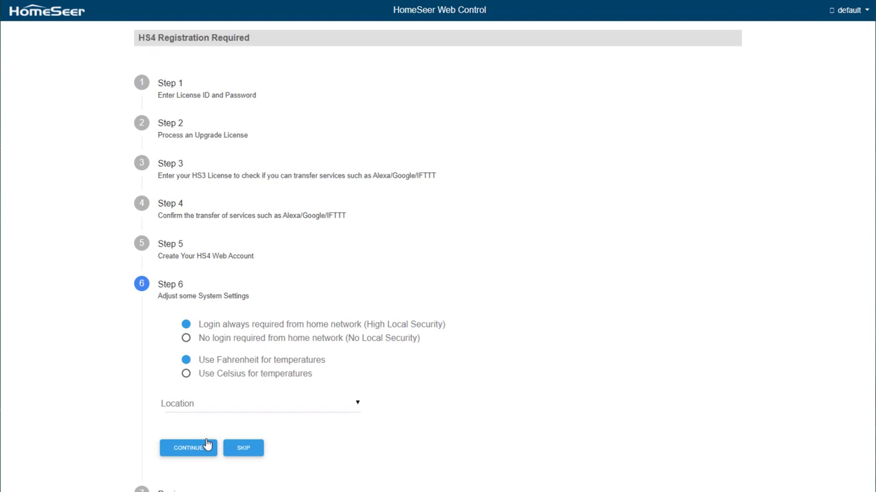
Step: Choose US-New Hampshire, Manchester as the system location, then continue and finish registration
{"action": "left_click", "coordinate": [355, 405]}
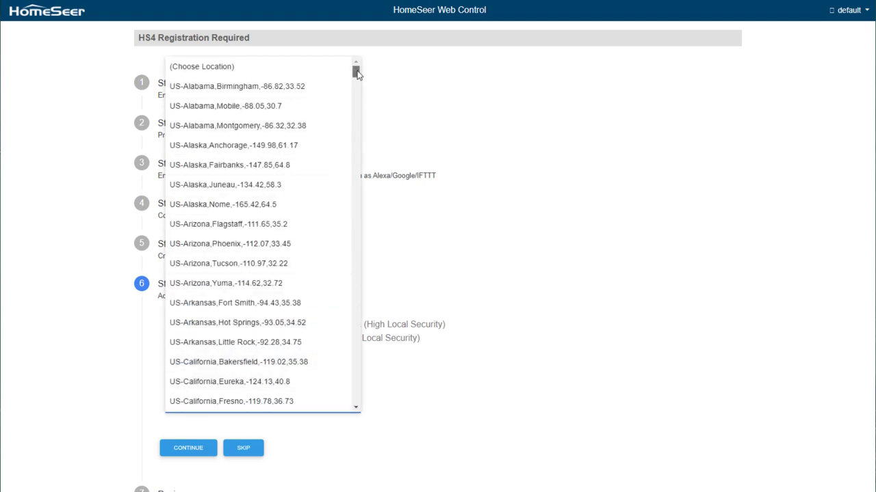
{"action": "left_click_drag", "start_coordinate": [356, 73], "coordinate": [355, 149]}
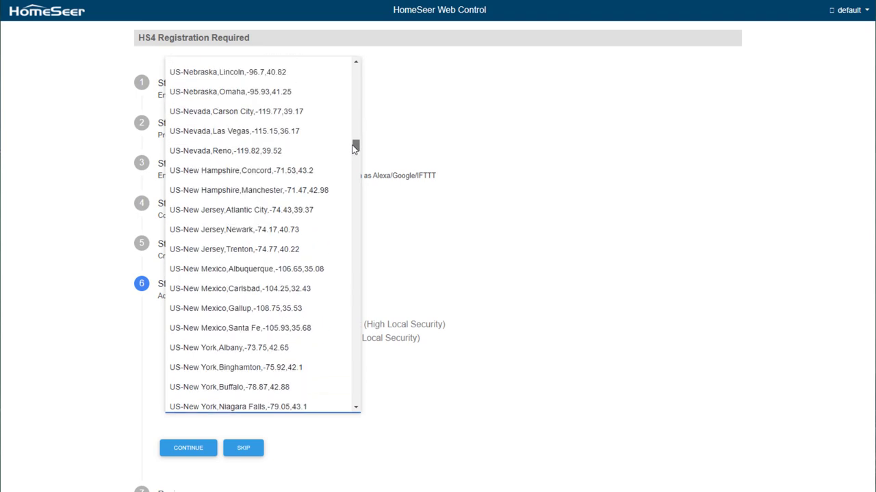
{"action": "left_click", "coordinate": [283, 191]}
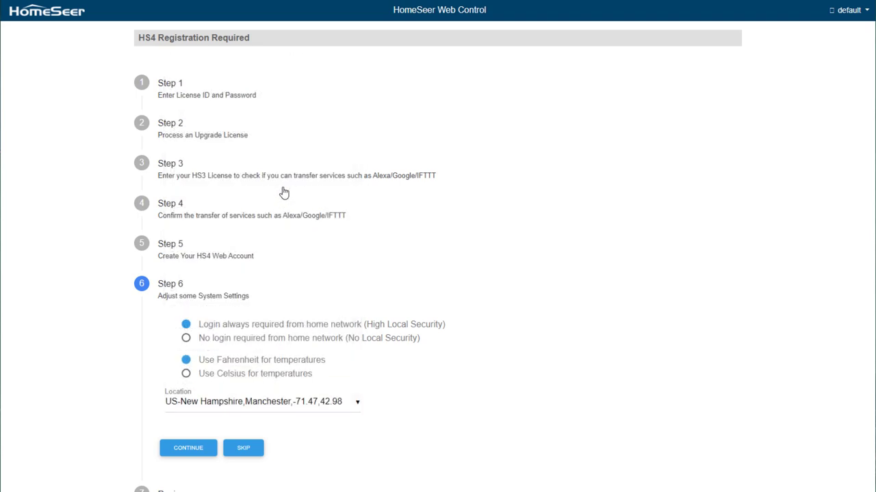
{"action": "left_click", "coordinate": [176, 451]}
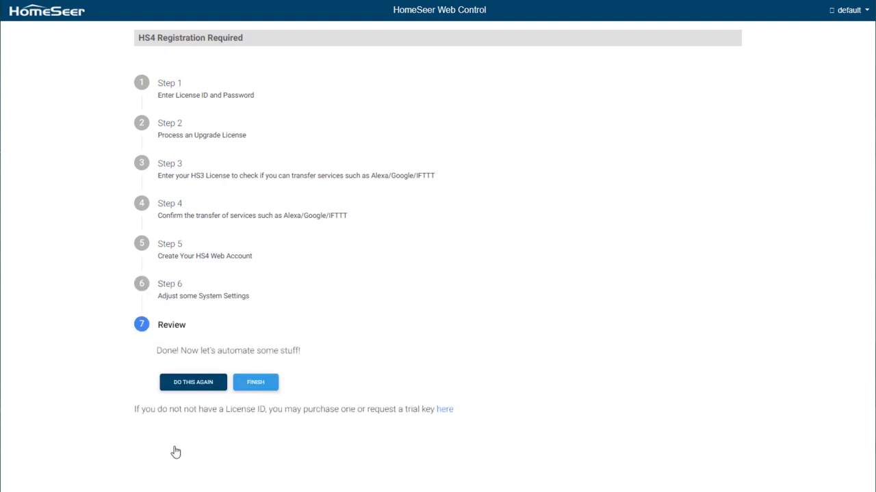
{"action": "left_click", "coordinate": [248, 388]}
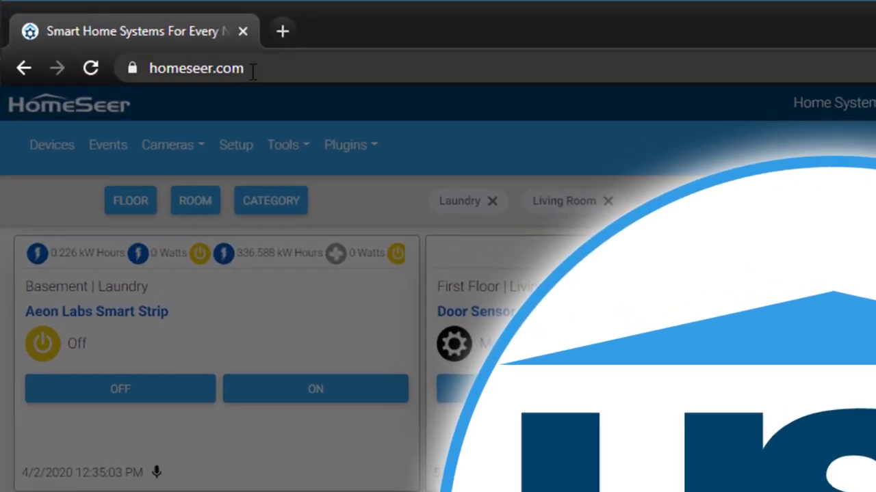
Step: Go to myhs.homeseer.com and open the account Register form
{"action": "left_click", "coordinate": [227, 65]}
{"action": "type", "text": "myhs"}
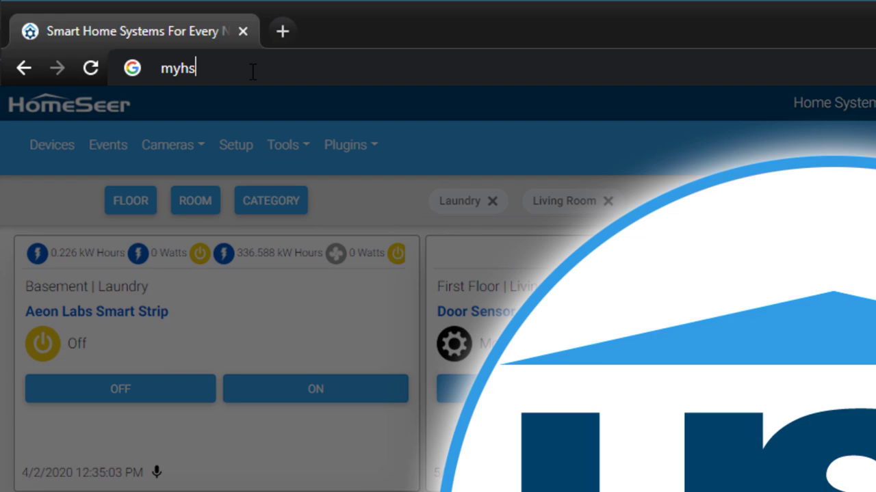
{"action": "type", "text": ".homeseer.com"}
{"action": "key", "text": "Return"}
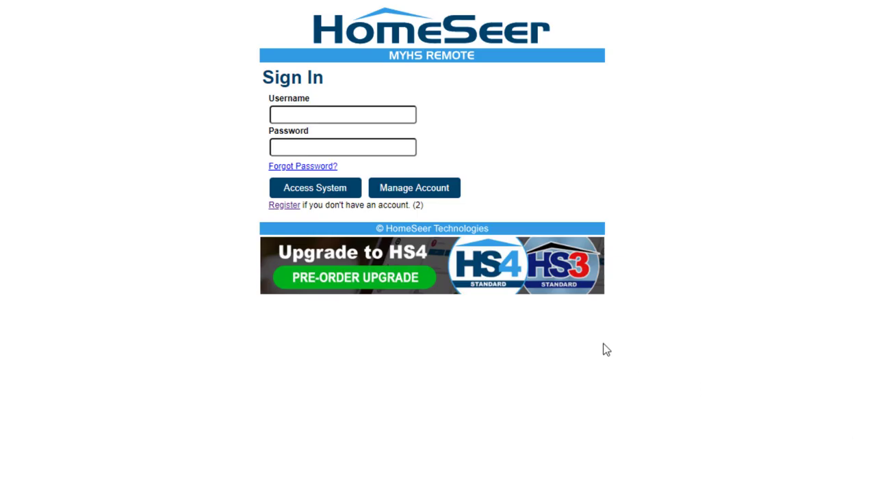
{"action": "left_click", "coordinate": [298, 205]}
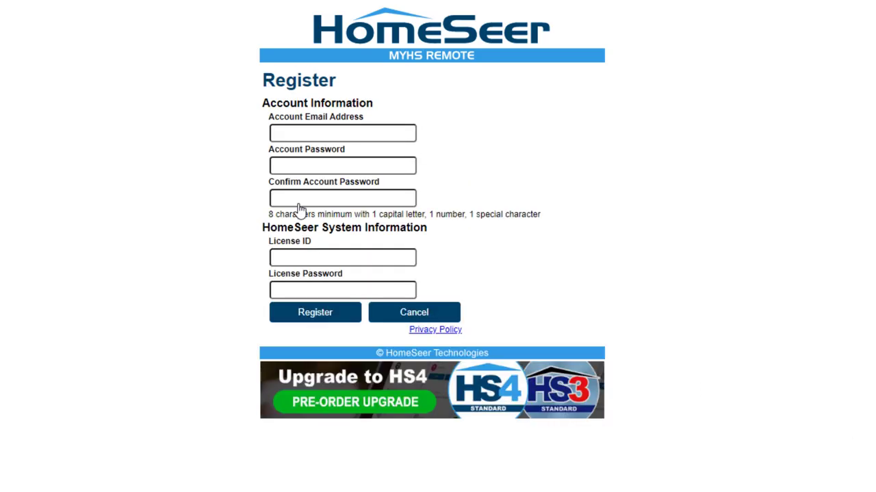
Step: Fill in the account e-mail, password, licence ID and licence password, then register
{"action": "left_click", "coordinate": [279, 133]}
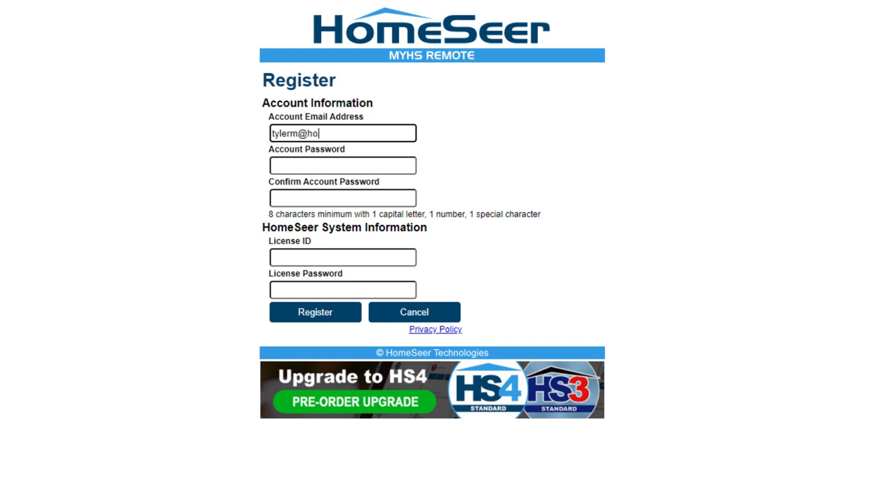
{"action": "key", "text": "Tab"}
{"action": "type", "text": "*******"}
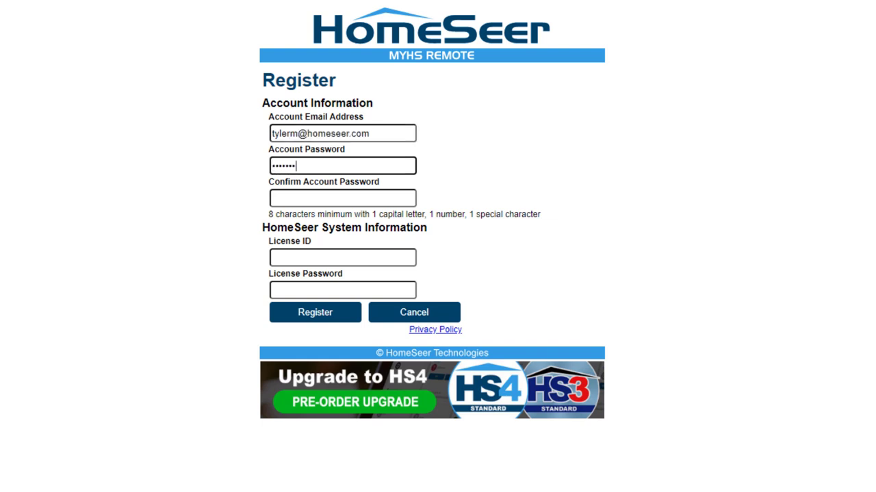
{"action": "type", "text": "***"}
{"action": "key", "text": "Tab"}
{"action": "type", "text": "**********"}
{"action": "key", "text": "Tab"}
{"action": "type", "text": "6"}
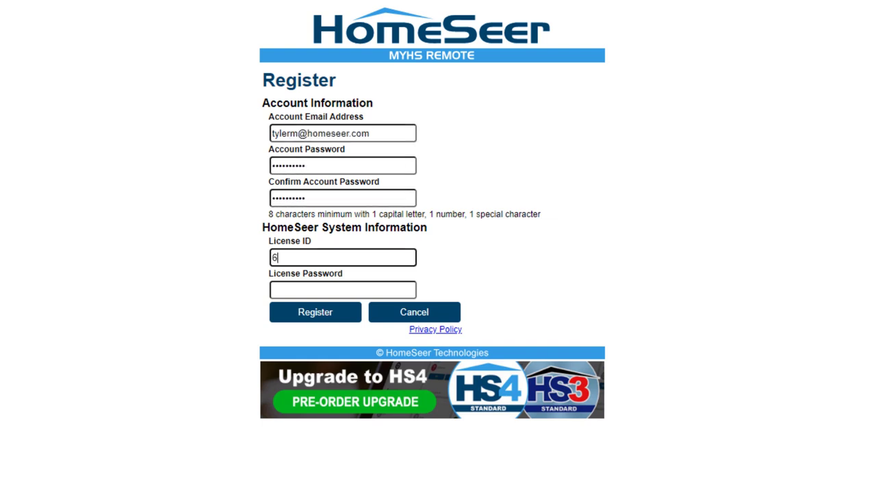
{"action": "type", "text": "77625"}
{"action": "key", "text": "Tab"}
{"action": "type", "text": "******"}
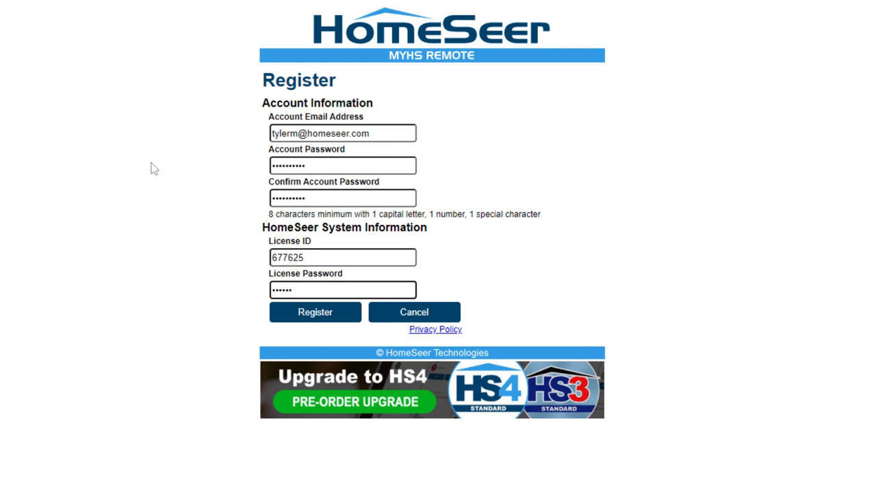
{"action": "left_click", "coordinate": [292, 320]}
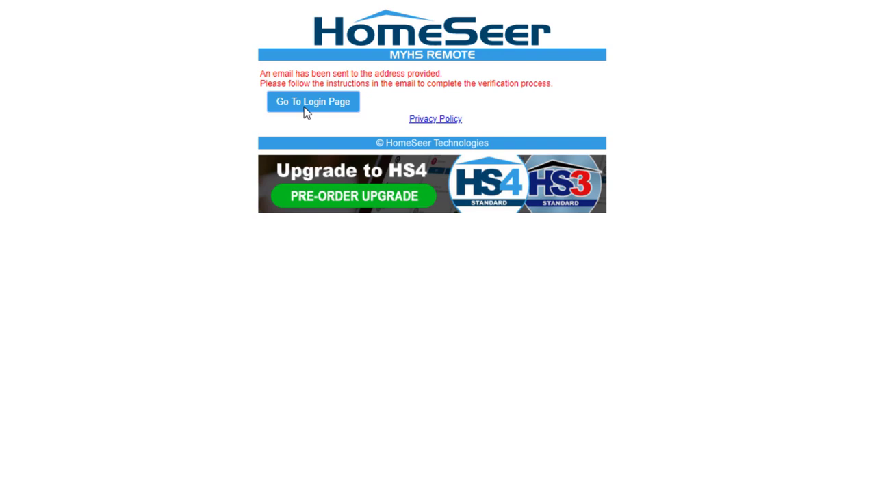
Step: Sign in to MyHS with the account e-mail and password and access the home system
{"action": "left_click", "coordinate": [304, 102]}
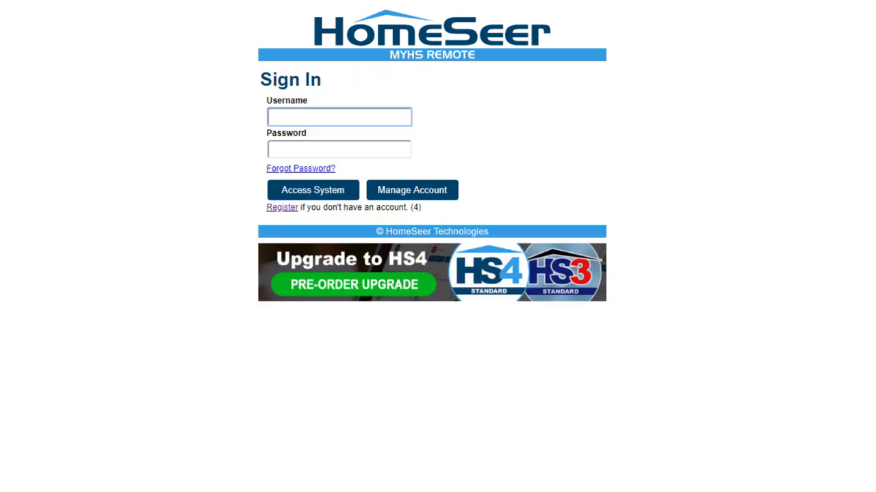
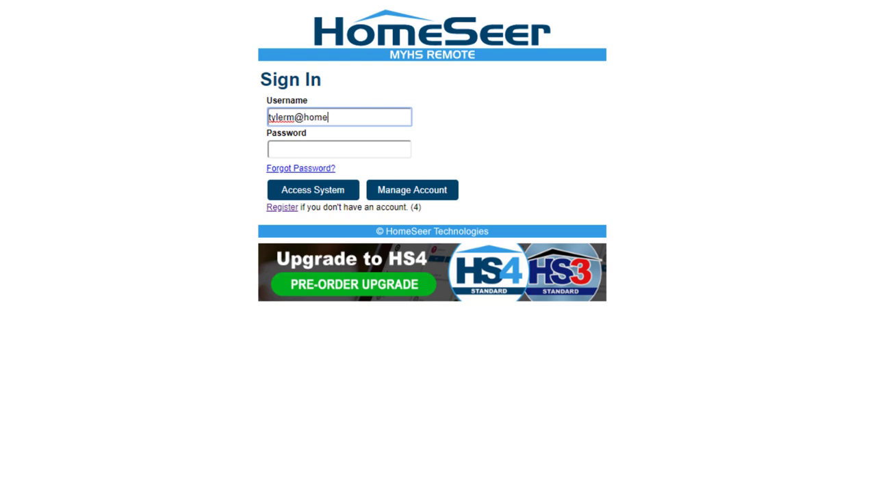
{"action": "key", "text": "Tab"}
{"action": "type", "text": "••"}
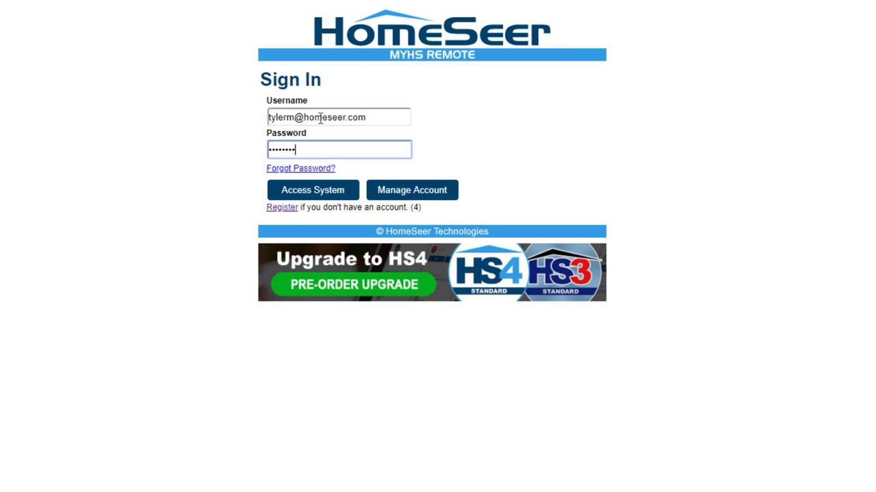
{"action": "left_click", "coordinate": [305, 195]}
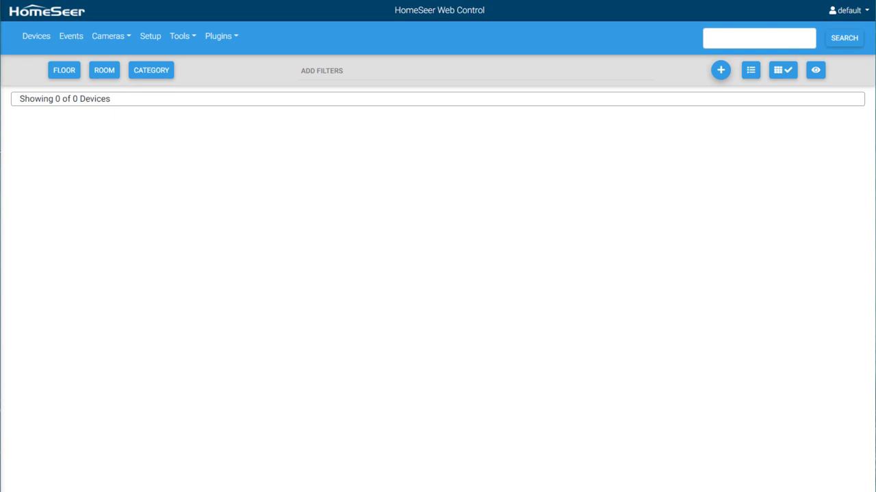
Step: From Plugins > Add, open the Philips Hue card and install it
{"action": "left_click", "coordinate": [210, 40]}
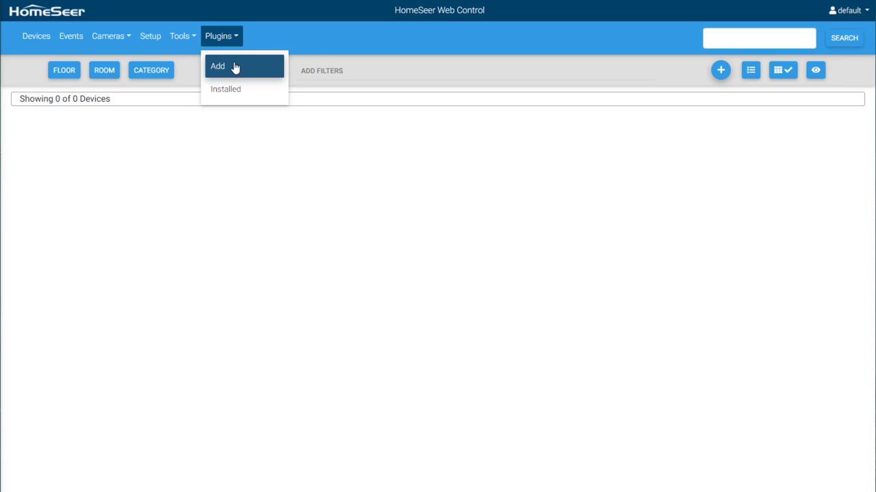
{"action": "left_click", "coordinate": [235, 69]}
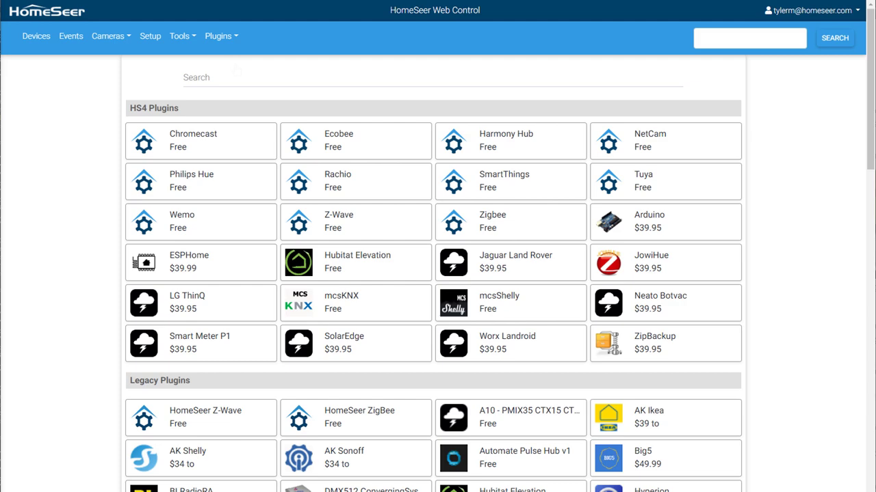
{"action": "left_click", "coordinate": [223, 183]}
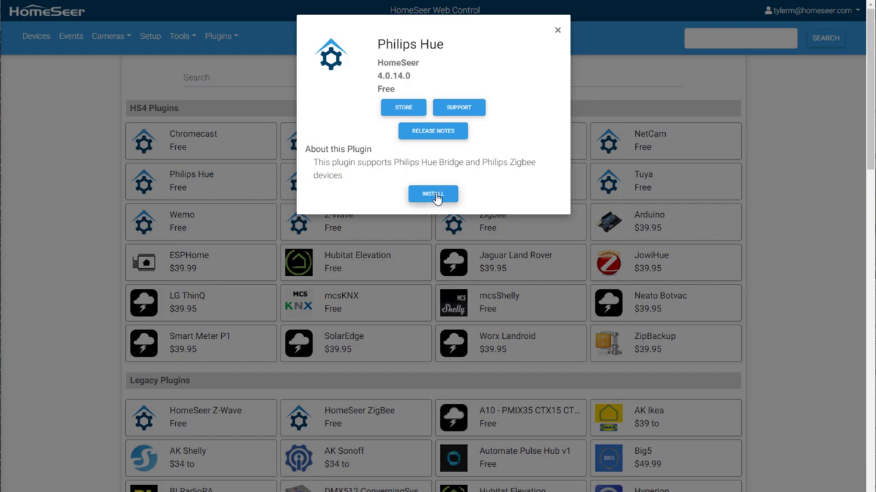
{"action": "left_click", "coordinate": [434, 195]}
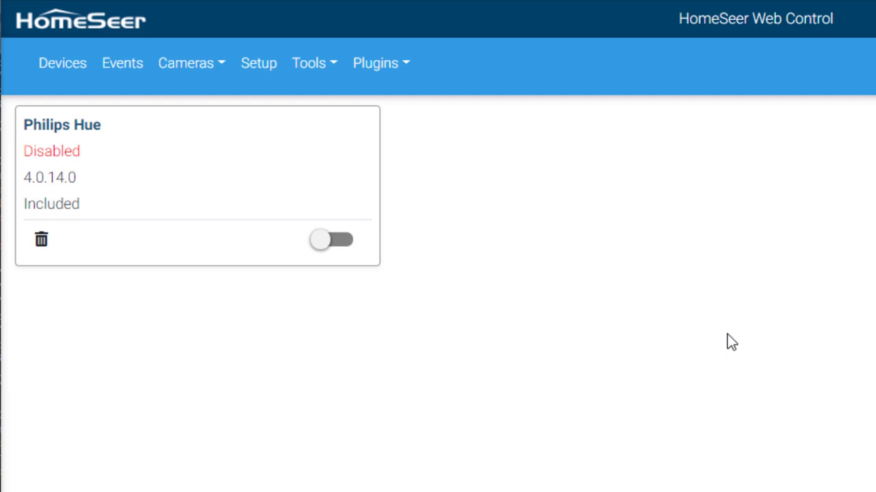
Step: Enable the Philips Hue plugin and follow its Add New Bridge link
{"action": "left_click", "coordinate": [337, 243]}
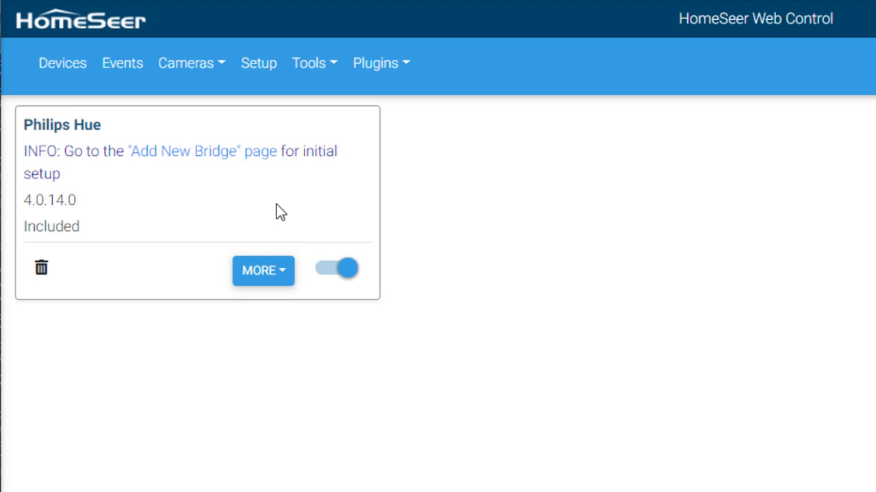
{"action": "left_click", "coordinate": [238, 163]}
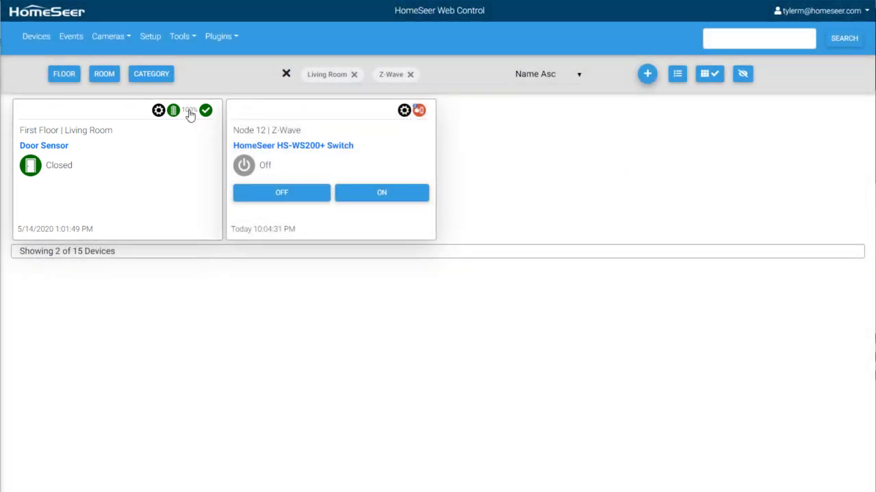
Step: View the door sensor's battery and tamper features, then the switch's Central Scene feature
{"action": "left_click", "coordinate": [190, 114]}
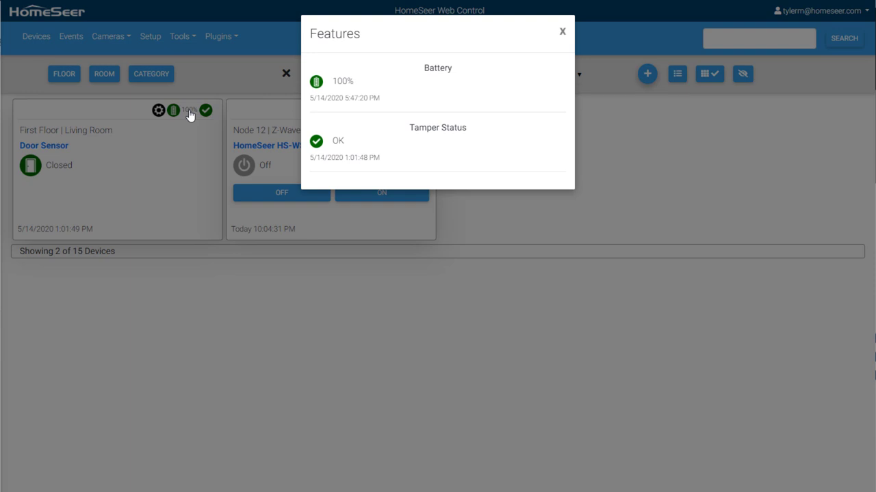
{"action": "left_click", "coordinate": [189, 110]}
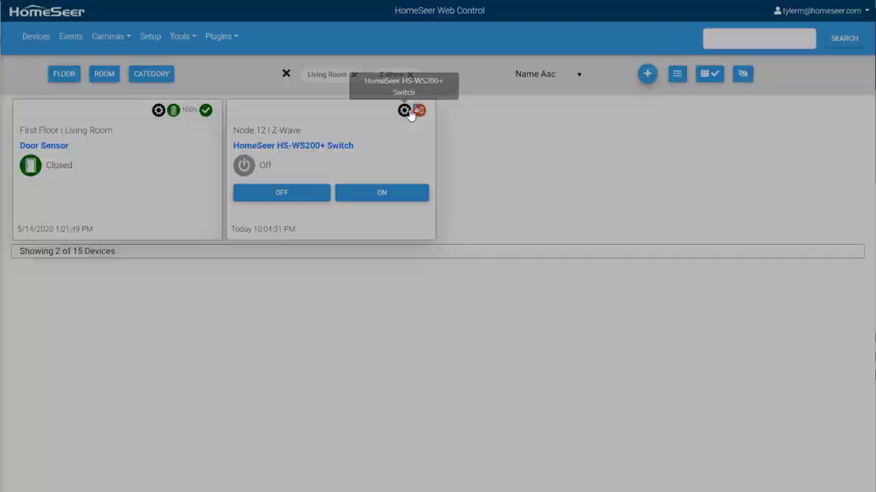
{"action": "left_click", "coordinate": [410, 112]}
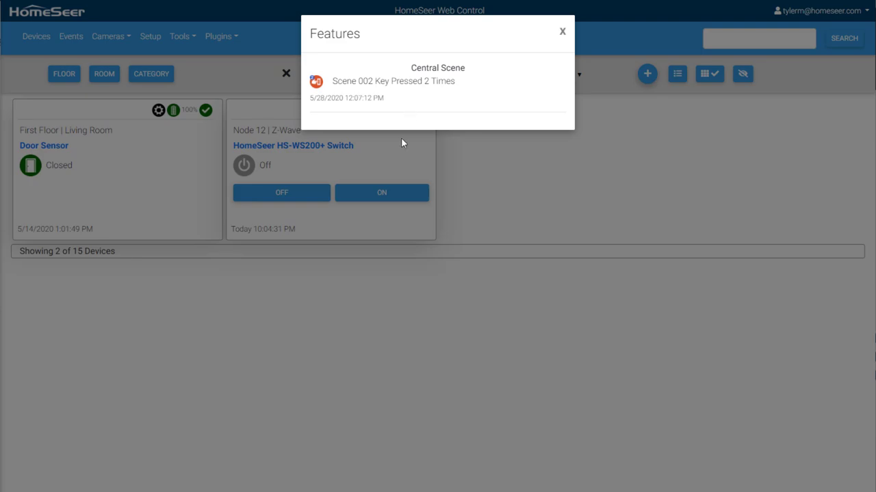
{"action": "left_click", "coordinate": [401, 138]}
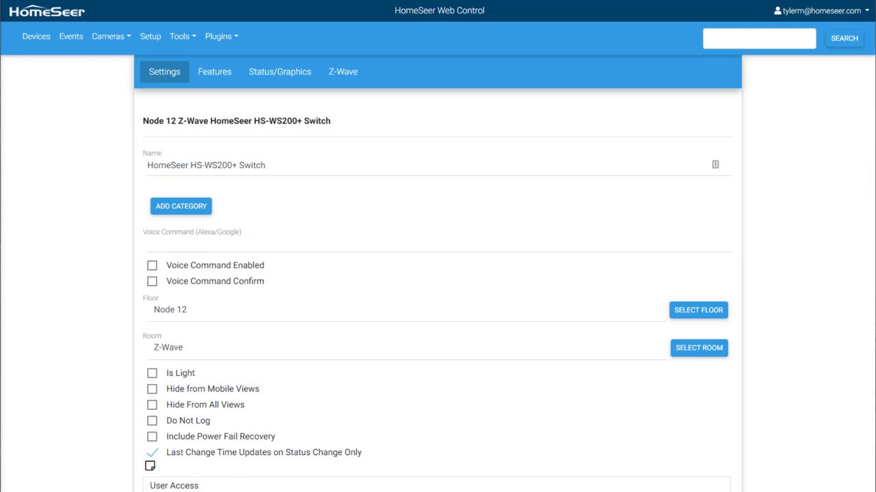
Step: Rename the switch to Overhead Lights, enable voice commands, and set its floor to First Floor
{"action": "left_click_drag", "start_coordinate": [266, 166], "coordinate": [145, 172]}
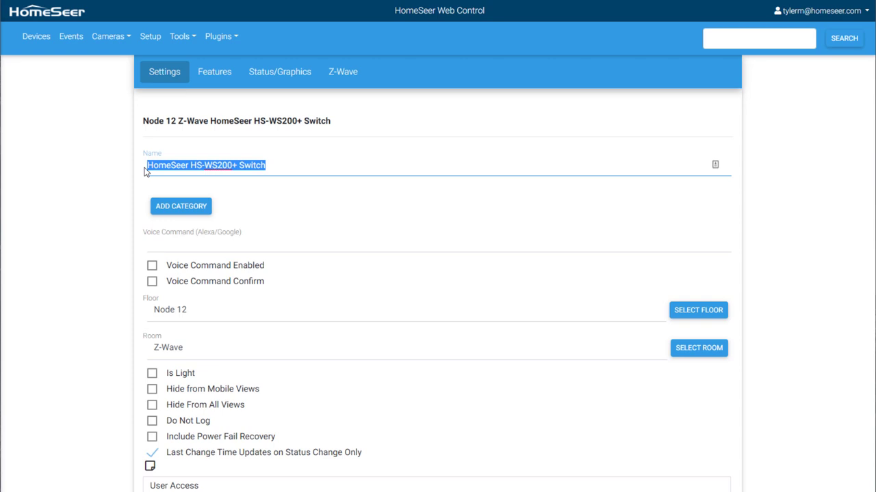
{"action": "type", "text": "Overhead Lights"}
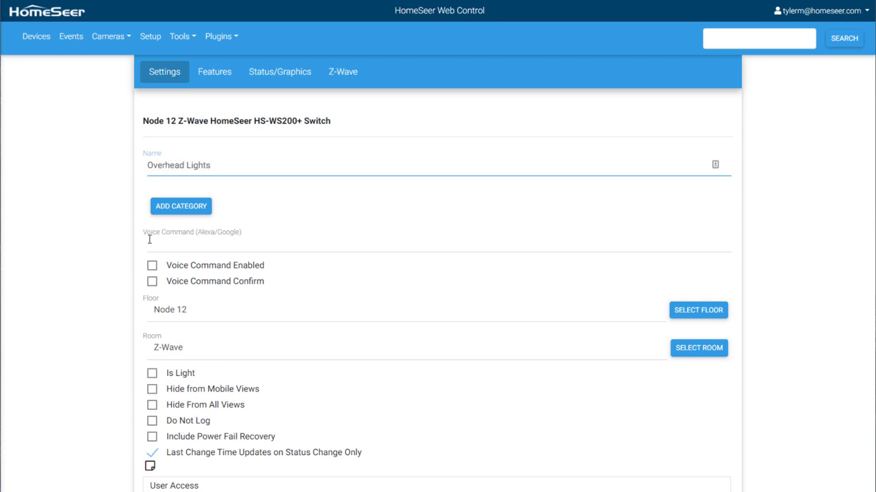
{"action": "left_click", "coordinate": [152, 268]}
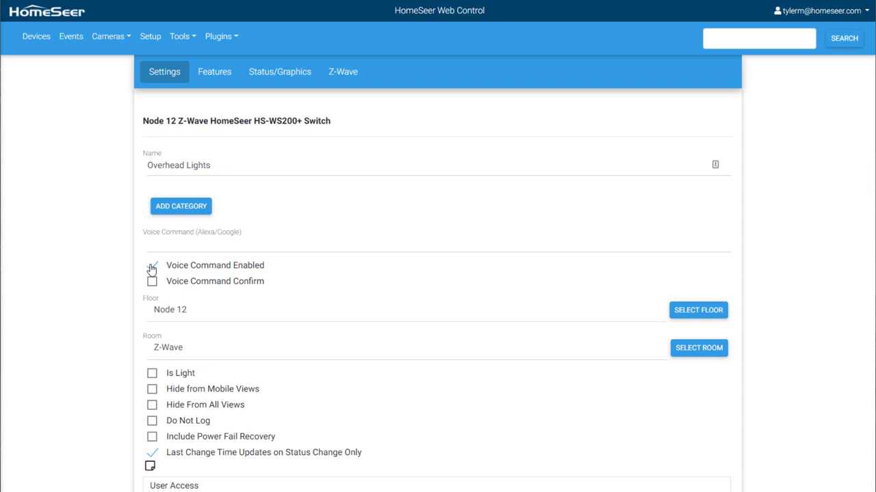
{"action": "left_click_drag", "start_coordinate": [190, 310], "coordinate": [145, 313]}
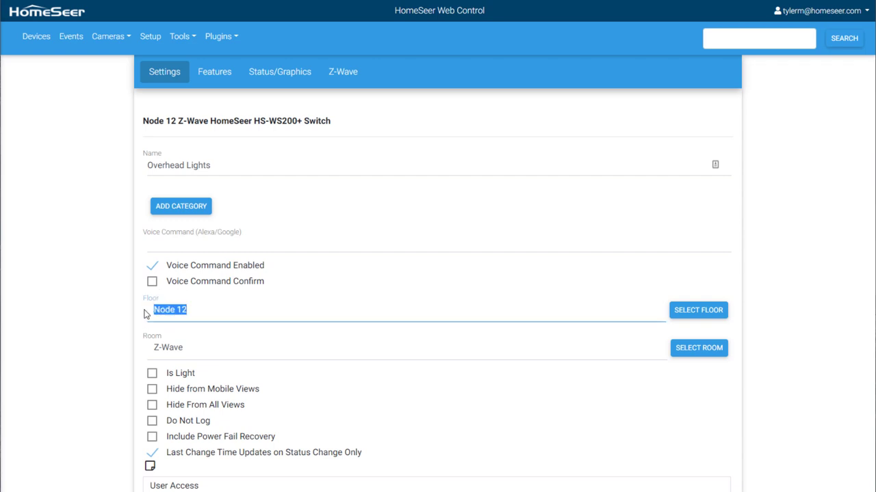
{"action": "type", "text": "First Floor"}
Step: Put the switch in the Living Room, add the Lights category, and save it
{"action": "left_click", "coordinate": [695, 358]}
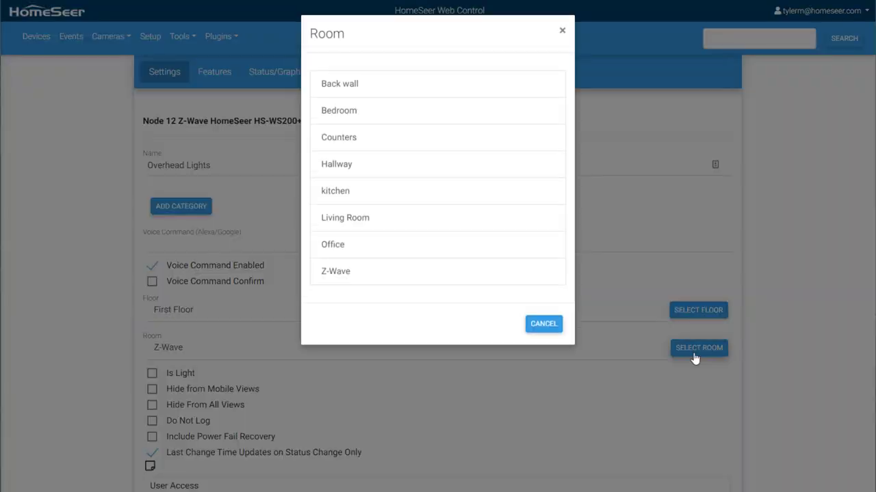
{"action": "left_click", "coordinate": [409, 227]}
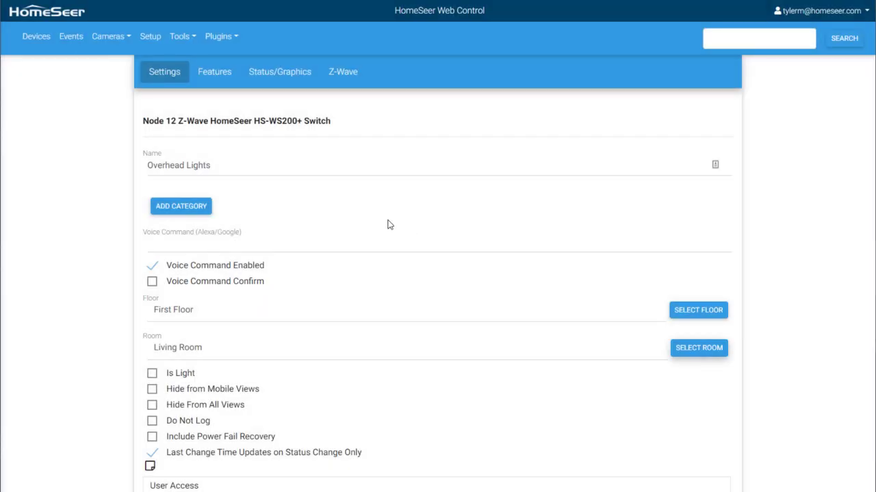
{"action": "left_click", "coordinate": [201, 211]}
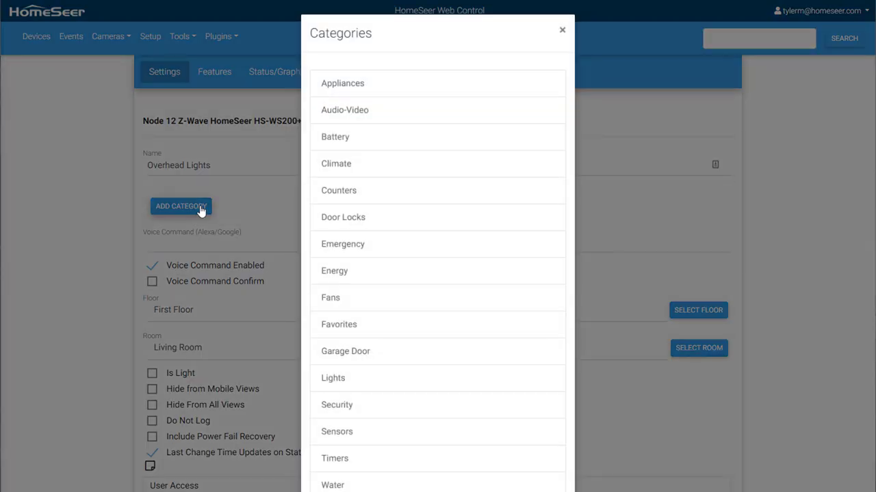
{"action": "left_click", "coordinate": [342, 379]}
{"action": "scroll", "coordinate": [594, 436], "scroll_direction": "down", "scroll_amount": 4}
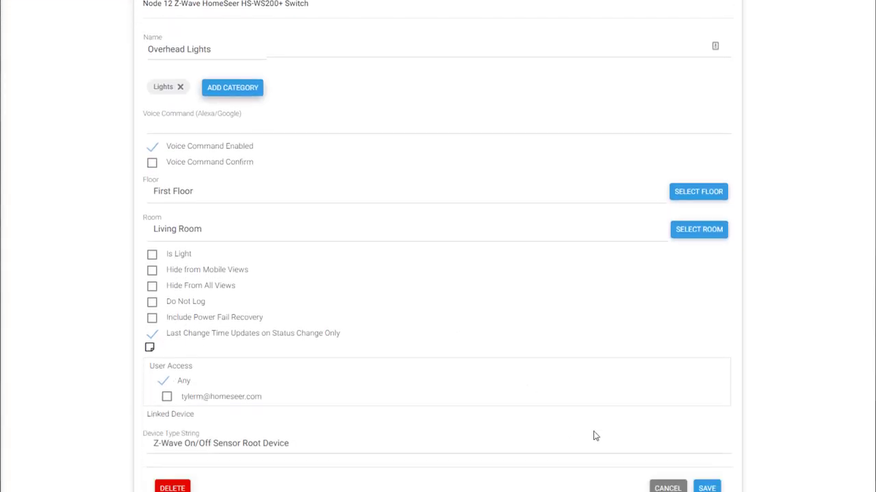
{"action": "left_click", "coordinate": [706, 374]}
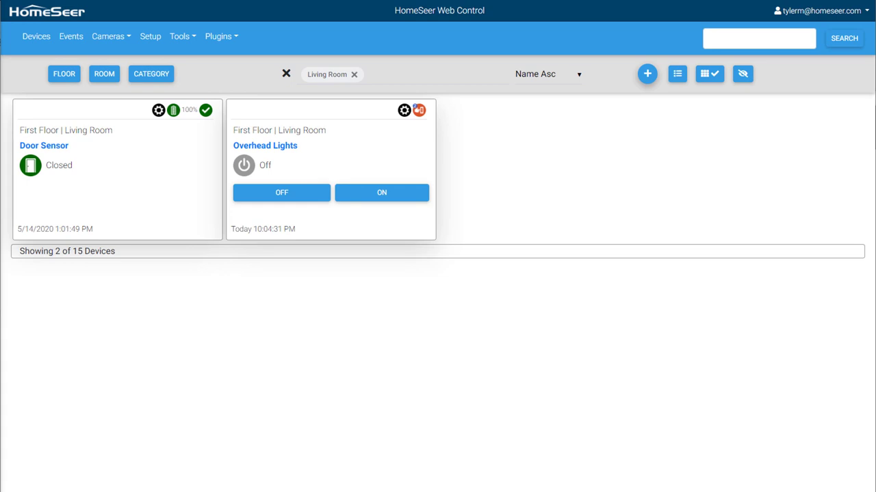
Step: Apply a Lights category filter to the devices and remove the Living Room filter chip
{"action": "left_click", "coordinate": [64, 76]}
{"action": "left_click", "coordinate": [64, 80]}
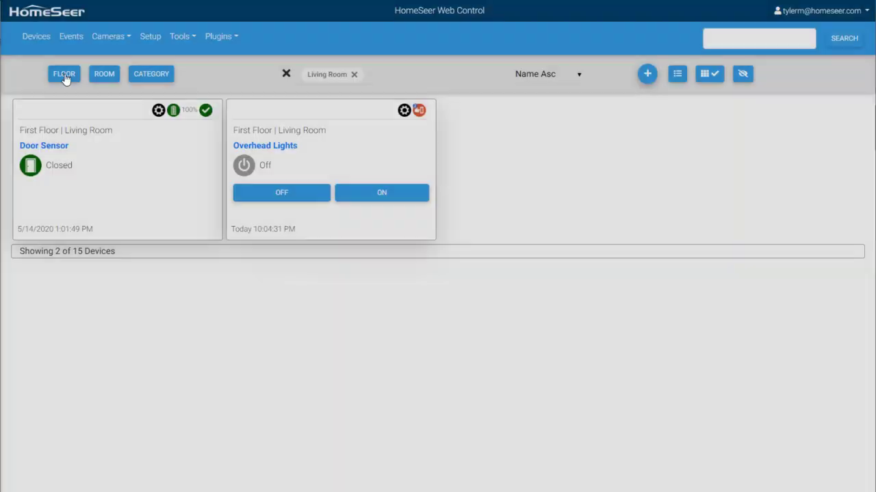
{"action": "left_click", "coordinate": [105, 81]}
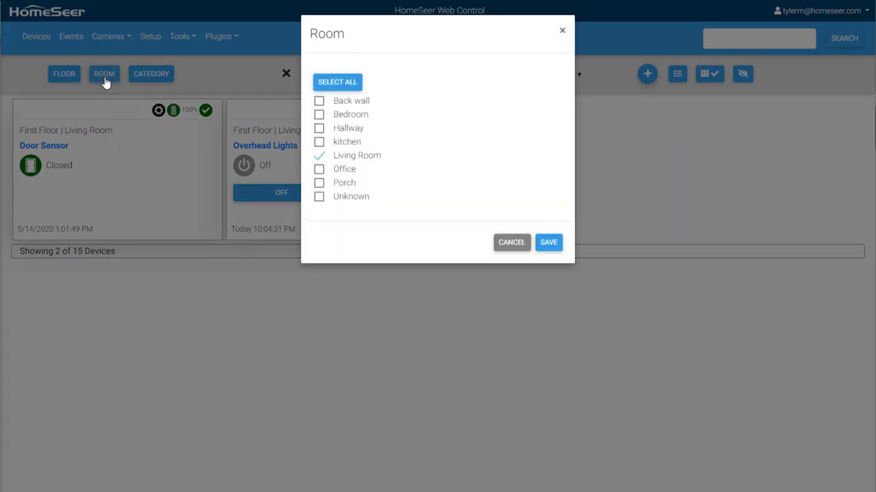
{"action": "left_click", "coordinate": [104, 76]}
{"action": "left_click", "coordinate": [143, 75]}
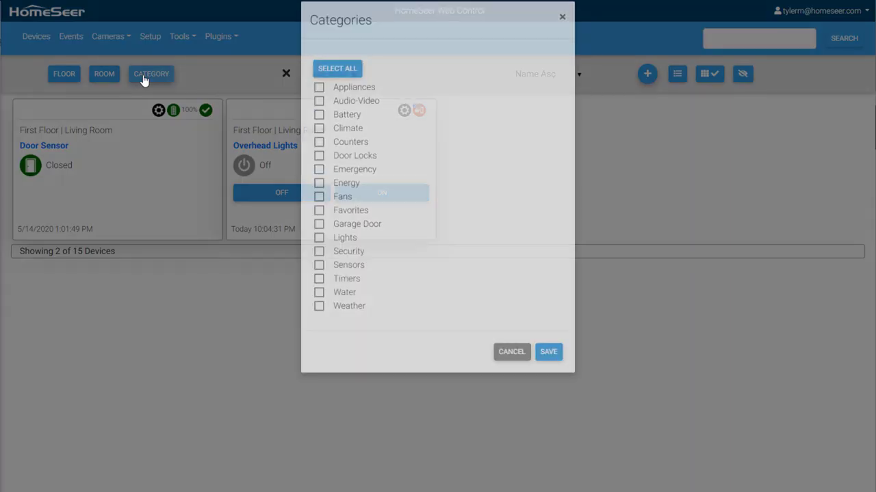
{"action": "left_click", "coordinate": [320, 254]}
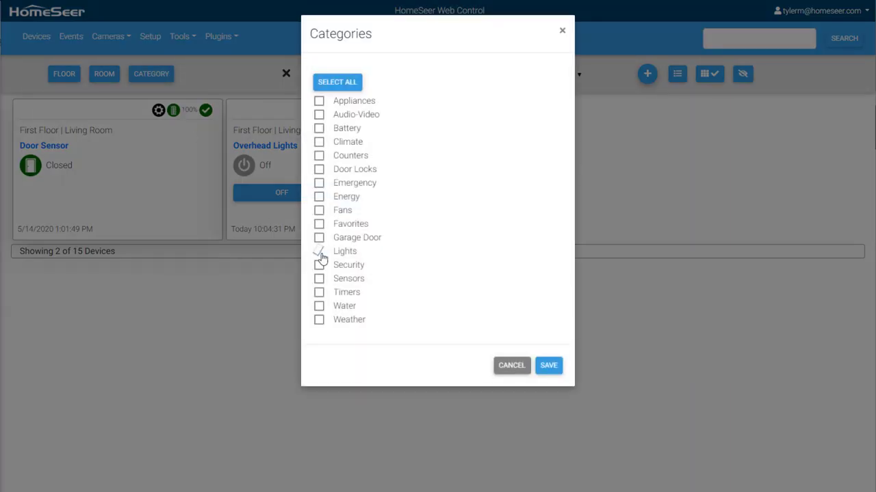
{"action": "left_click", "coordinate": [540, 367]}
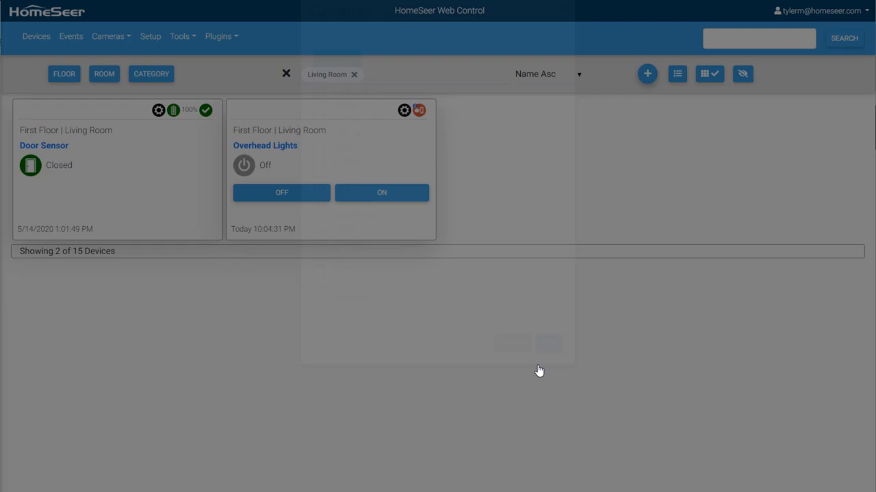
{"action": "left_click", "coordinate": [354, 74]}
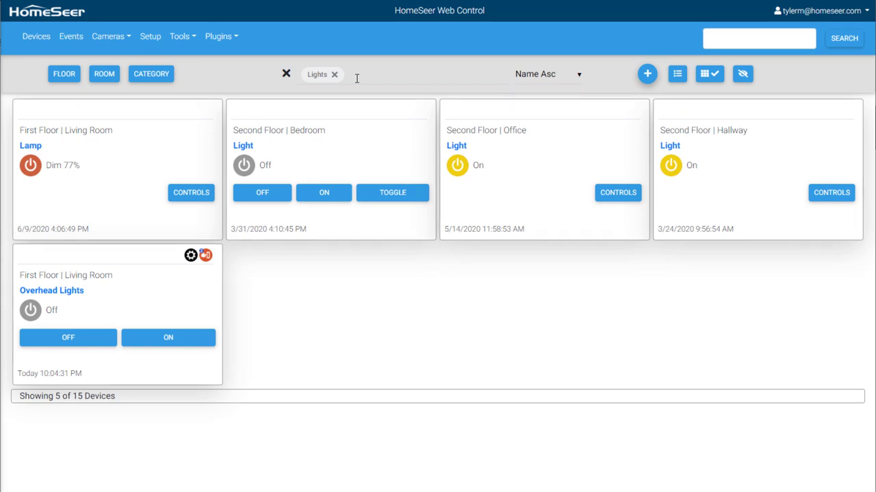
Step: Try List View, return to Card View, and remove the Lights filter chip to show all devices
{"action": "left_click", "coordinate": [677, 75]}
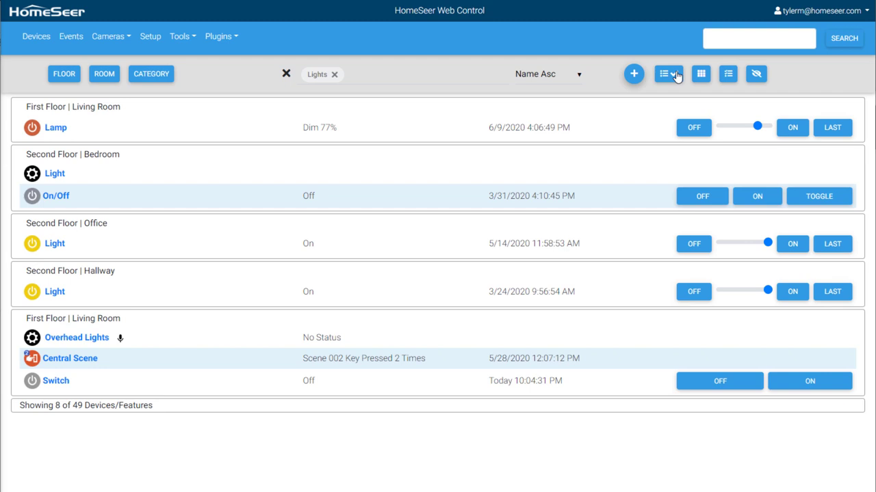
{"action": "left_click", "coordinate": [701, 75]}
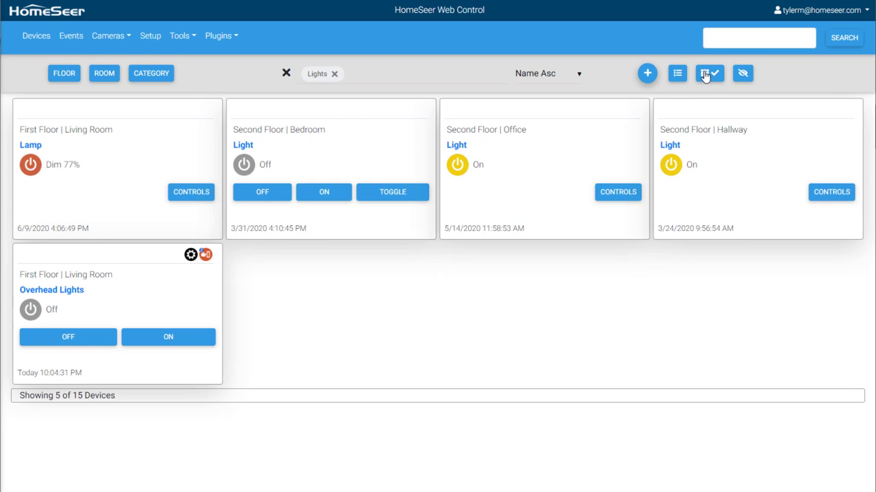
{"action": "left_click", "coordinate": [334, 74]}
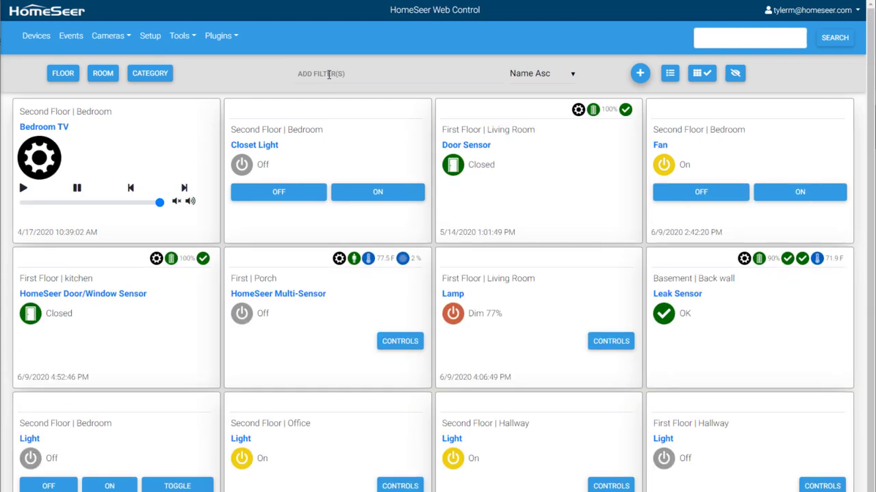
Step: Go to Events, expand the Lighting group, and open its New Event for editing
{"action": "left_click", "coordinate": [71, 36]}
{"action": "left_click", "coordinate": [724, 106]}
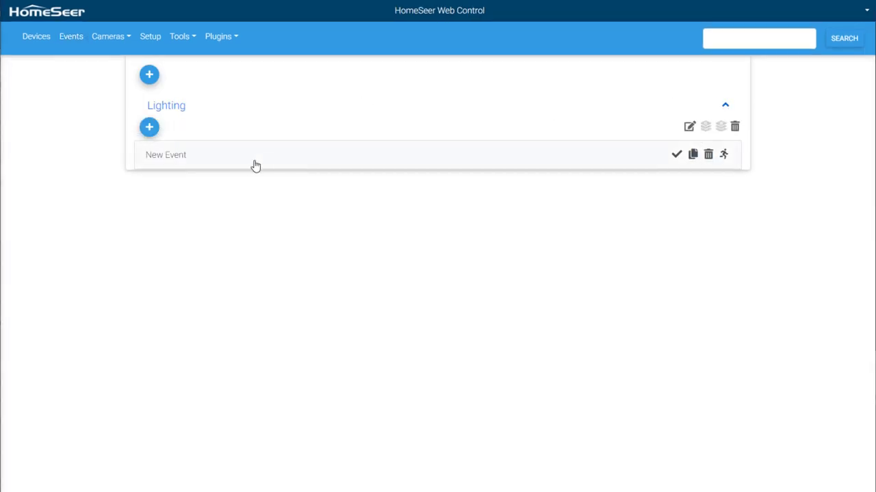
{"action": "left_click", "coordinate": [189, 171]}
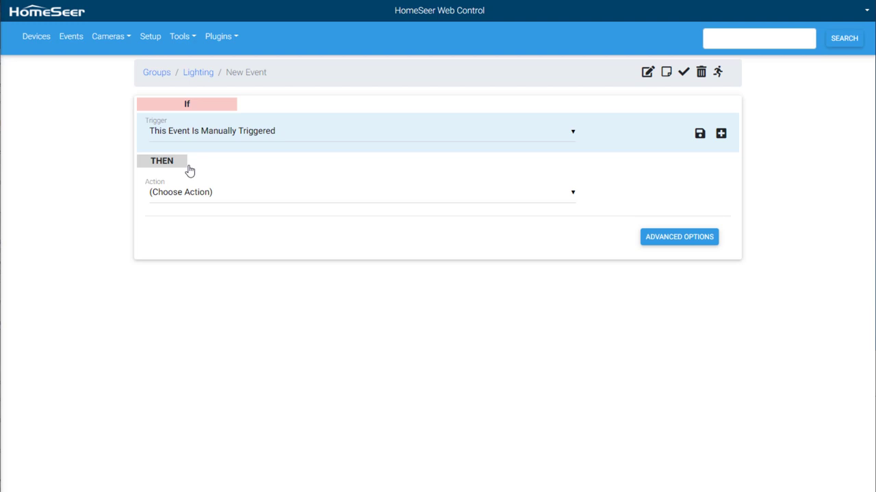
Step: Rename the event to 'Living Room Lights Off at 11 pm' and save the name
{"action": "left_click", "coordinate": [646, 74]}
{"action": "left_click", "coordinate": [397, 87]}
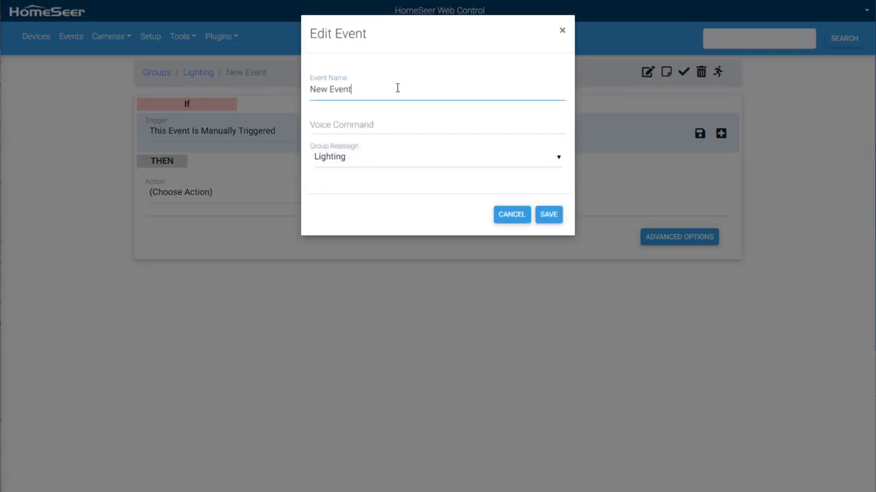
{"action": "left_click_drag", "start_coordinate": [397, 87], "coordinate": [296, 95]}
{"action": "type", "text": "Living Room Lights Off at 11 pm"}
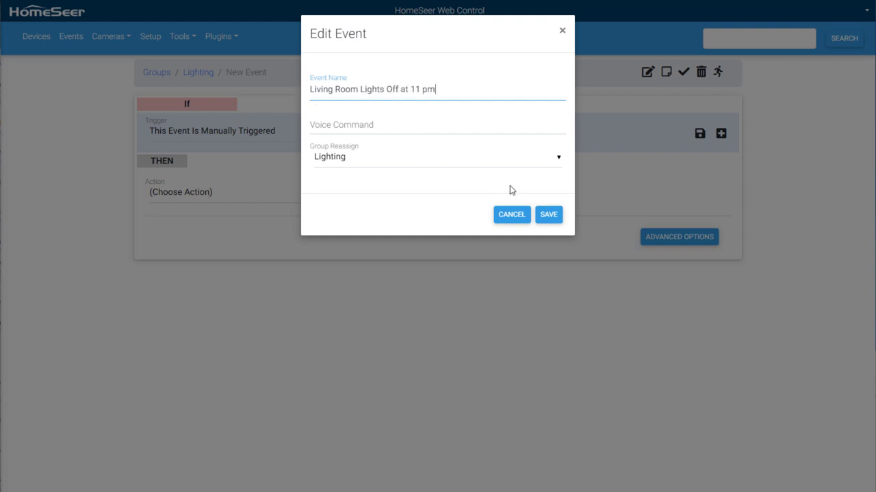
{"action": "left_click", "coordinate": [545, 214]}
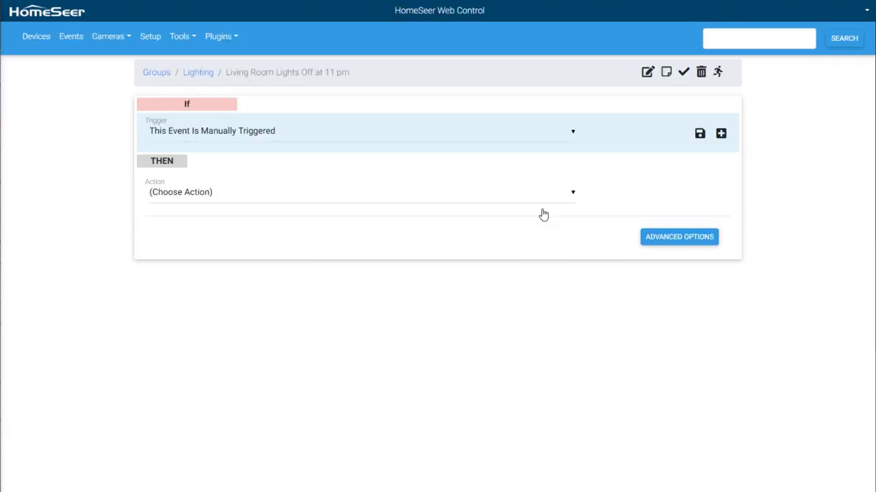
Step: Set the trigger to The Time Is... > The Time is This: with 11pm entered
{"action": "left_click", "coordinate": [570, 135]}
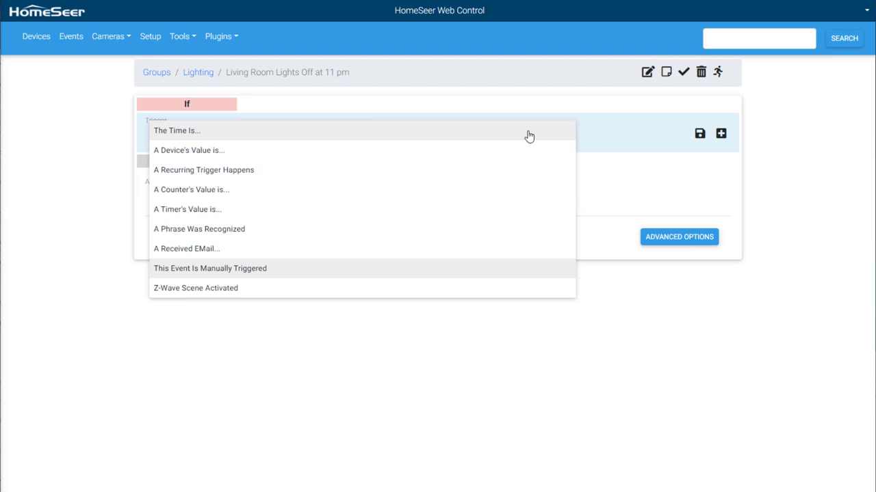
{"action": "left_click", "coordinate": [202, 130]}
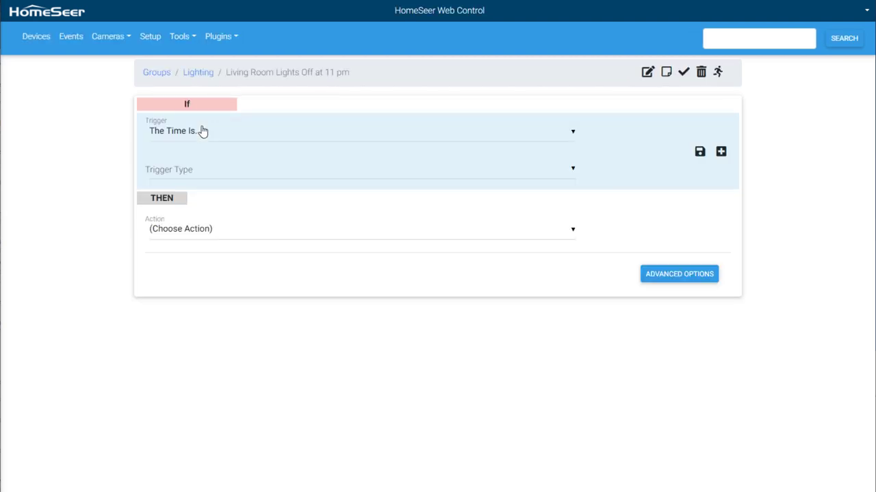
{"action": "left_click", "coordinate": [201, 172]}
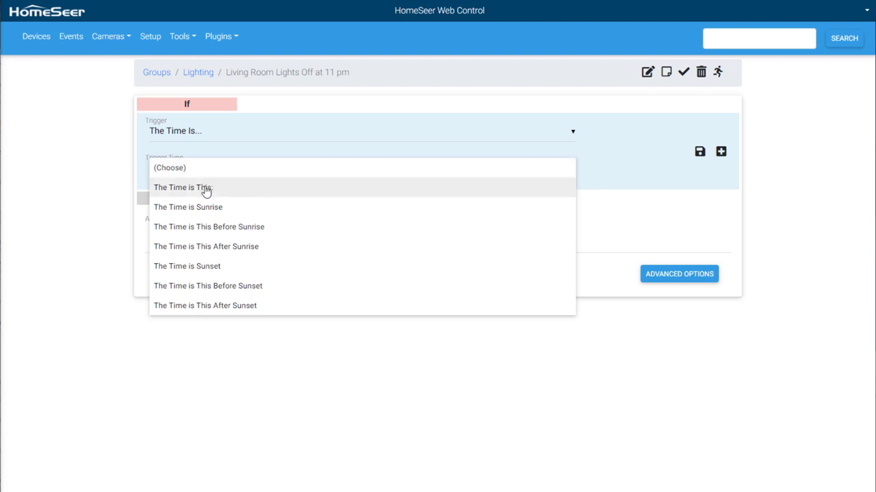
{"action": "left_click", "coordinate": [204, 189]}
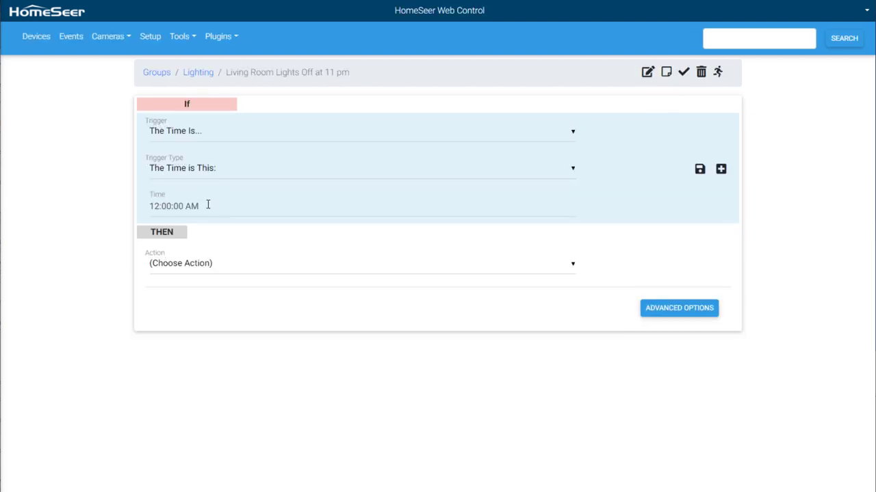
{"action": "left_click_drag", "start_coordinate": [206, 206], "coordinate": [143, 209]}
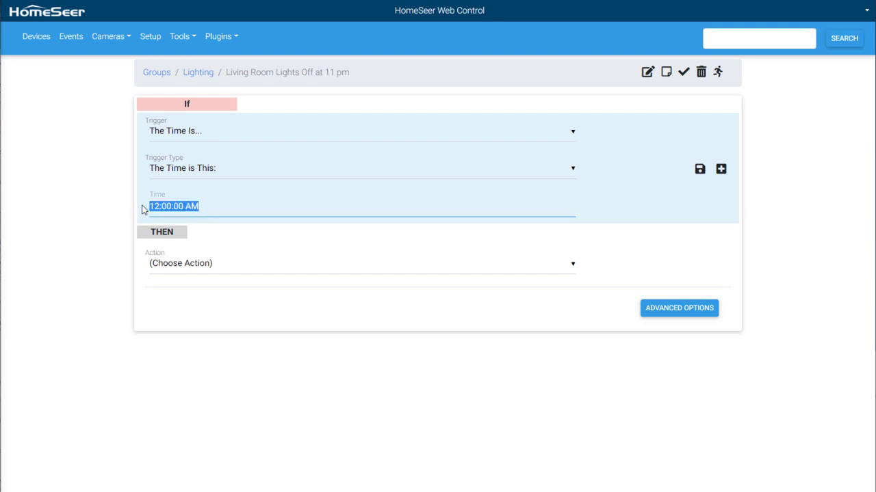
{"action": "type", "text": "11pm"}
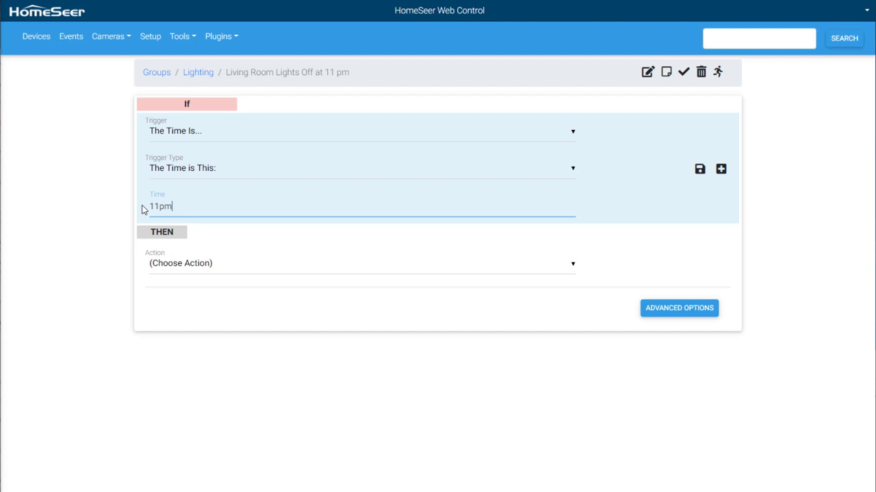
Step: Save the 11pm trigger and add a Control a Device action turning the Overhead Lights Switch Off
{"action": "left_click", "coordinate": [699, 170]}
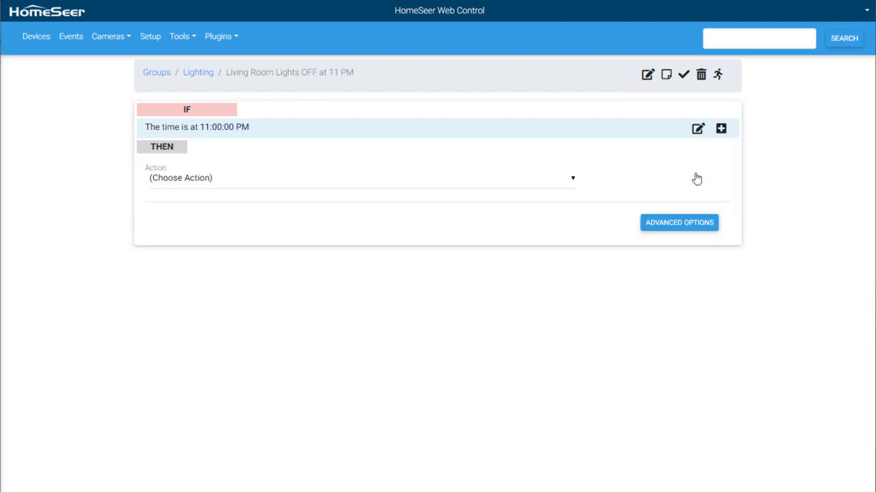
{"action": "left_click", "coordinate": [574, 184]}
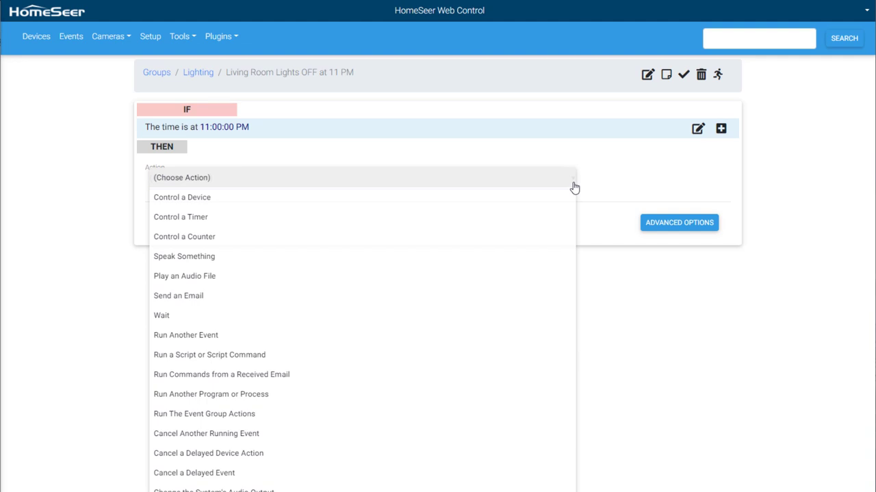
{"action": "left_click", "coordinate": [284, 199]}
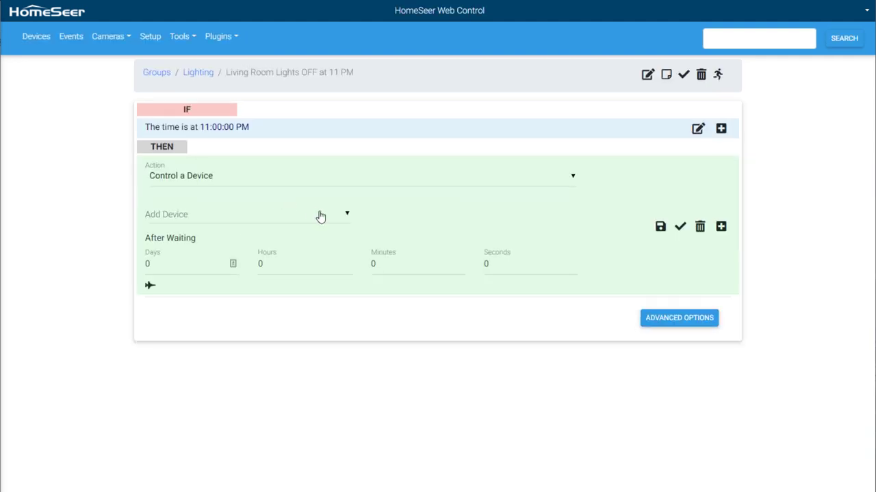
{"action": "left_click", "coordinate": [323, 216]}
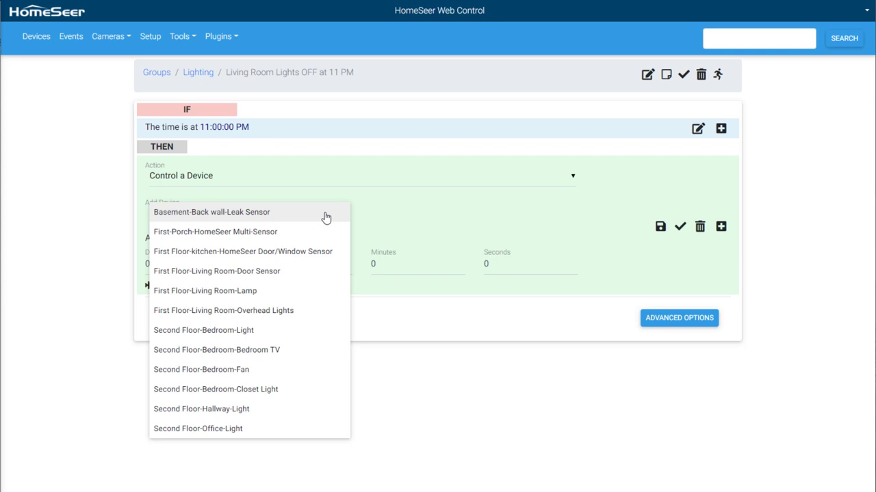
{"action": "left_click", "coordinate": [303, 313]}
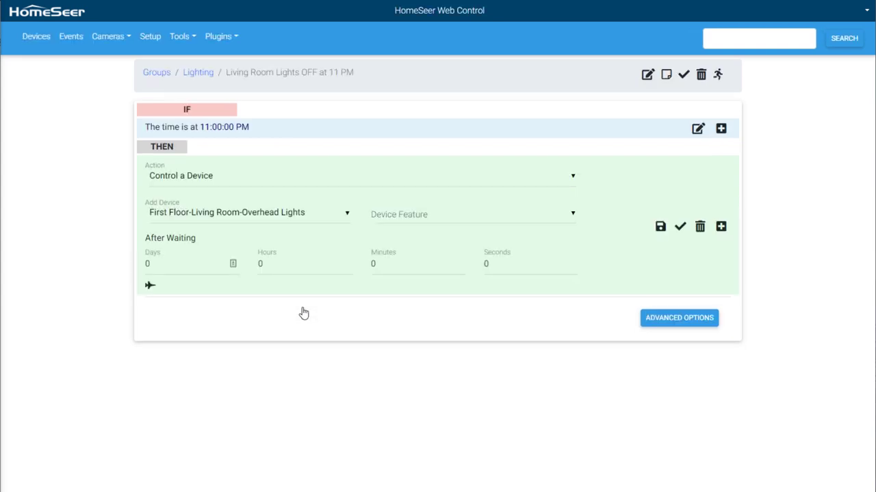
{"action": "left_click", "coordinate": [560, 223]}
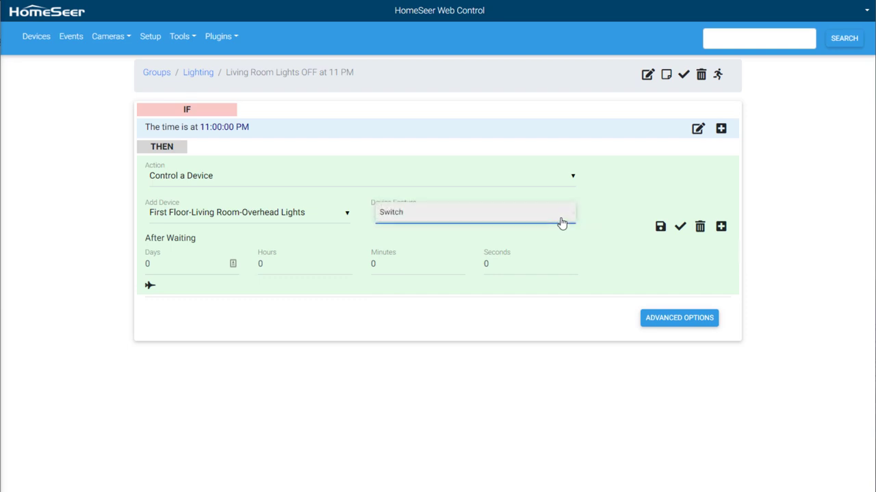
{"action": "left_click", "coordinate": [557, 223]}
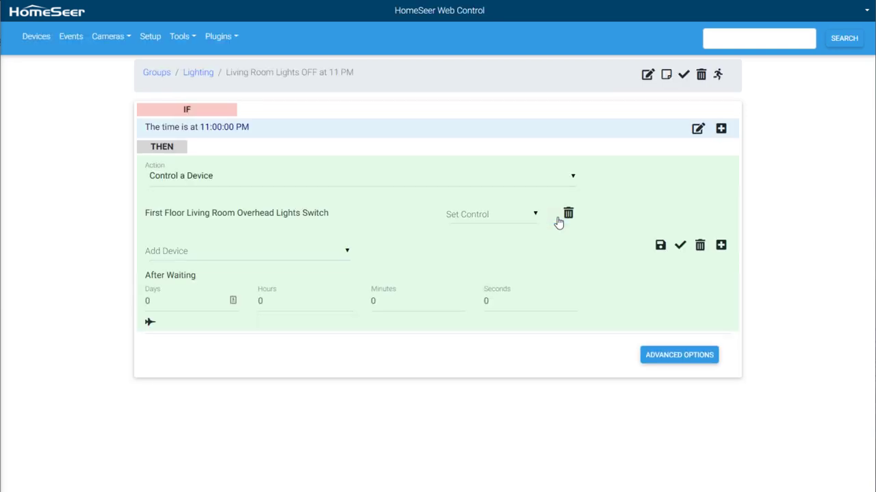
{"action": "left_click", "coordinate": [529, 216]}
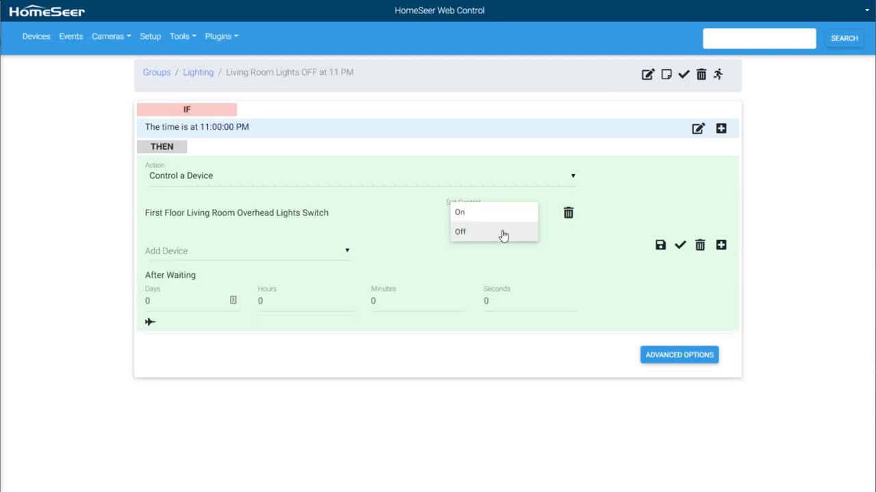
{"action": "left_click", "coordinate": [502, 234]}
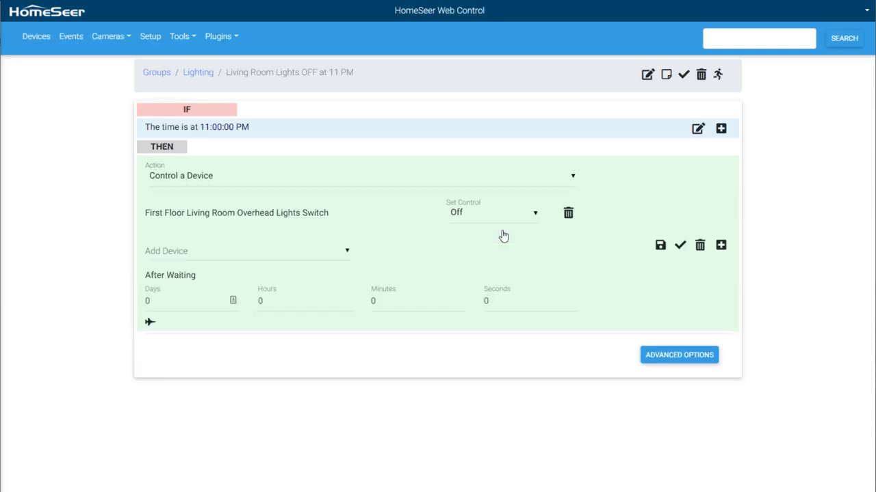
Step: Add the living room Lamp to the action, also set to Off
{"action": "left_click", "coordinate": [348, 254]}
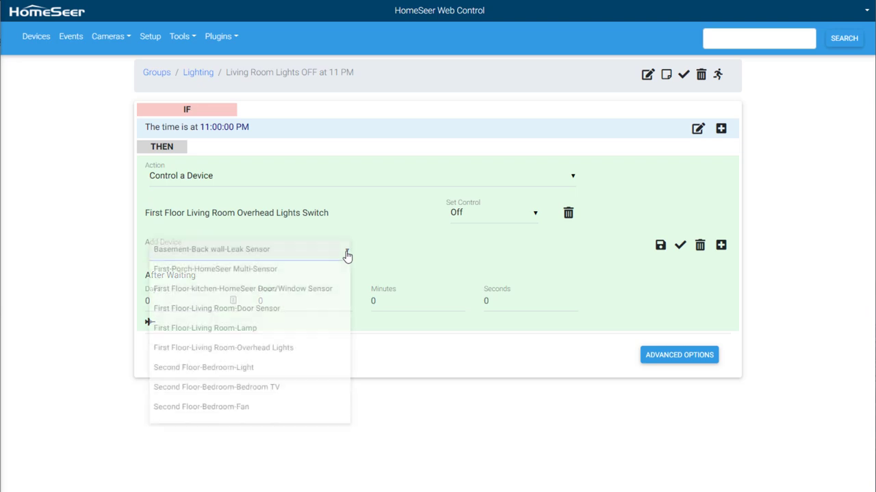
{"action": "left_click", "coordinate": [315, 328]}
{"action": "left_click", "coordinate": [500, 257]}
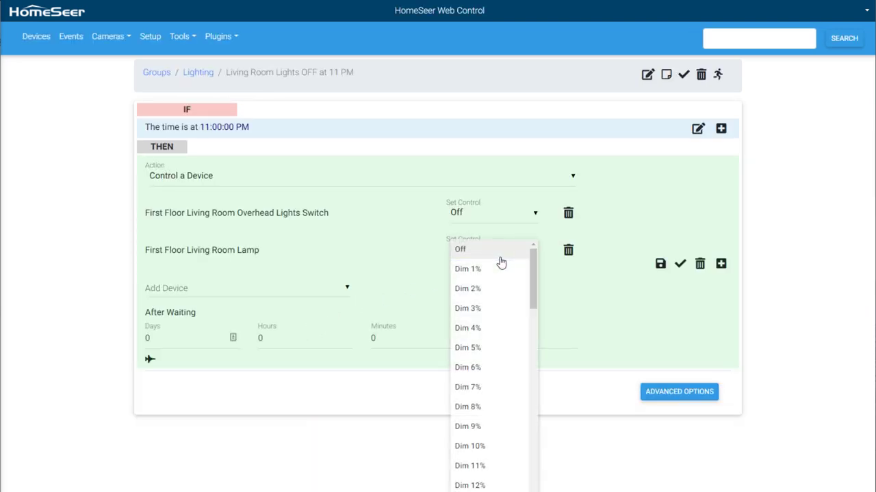
{"action": "left_click", "coordinate": [500, 261]}
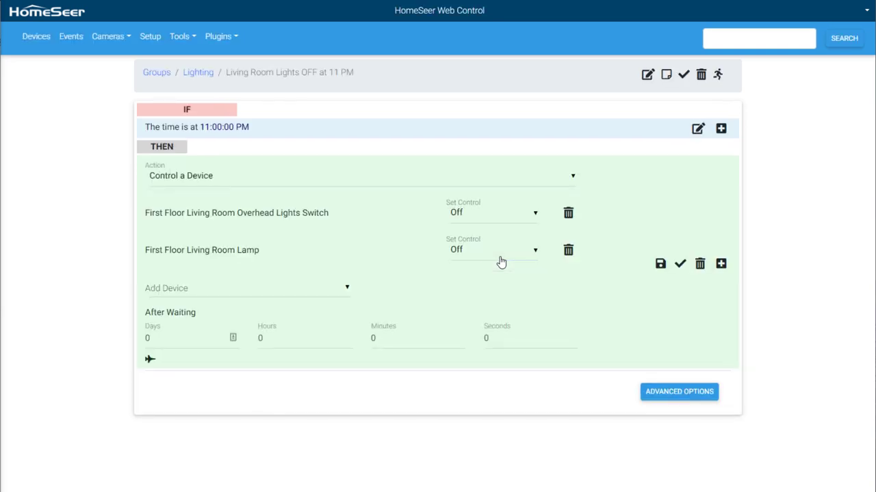
Step: Save the action that turns off the overhead lights and lamp
{"action": "left_click", "coordinate": [660, 264]}
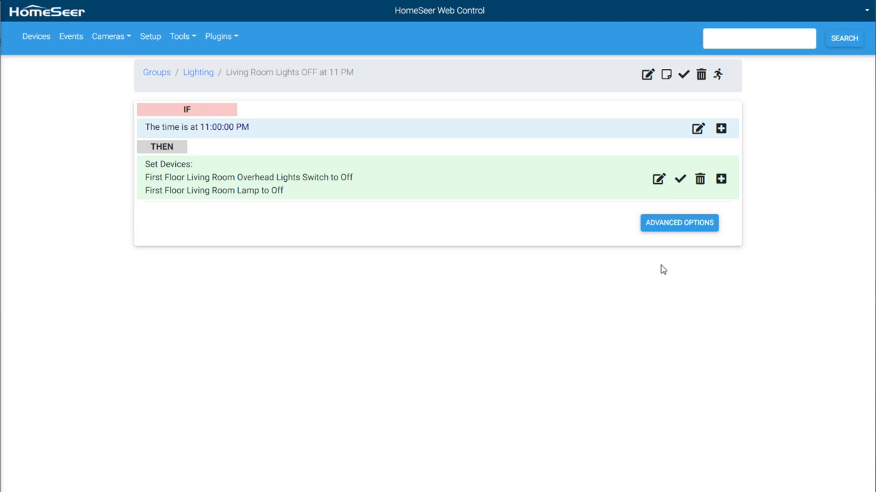
Step: Add an AND IF condition of type The Date or Day is... > The Day is...
{"action": "left_click", "coordinate": [722, 131]}
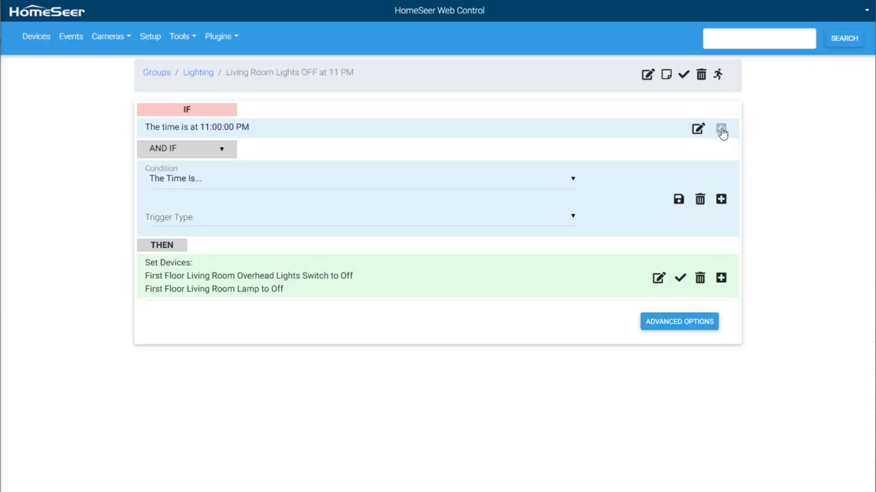
{"action": "left_click", "coordinate": [557, 183]}
{"action": "left_click", "coordinate": [538, 199]}
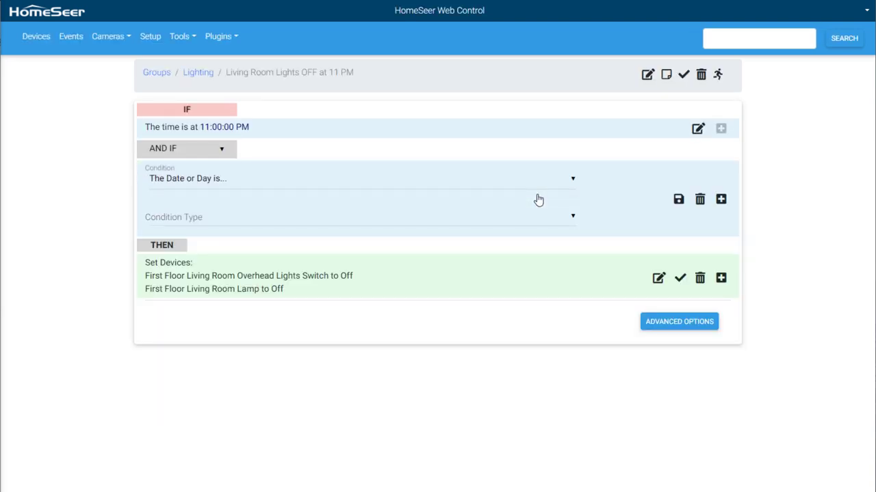
{"action": "left_click", "coordinate": [546, 220]}
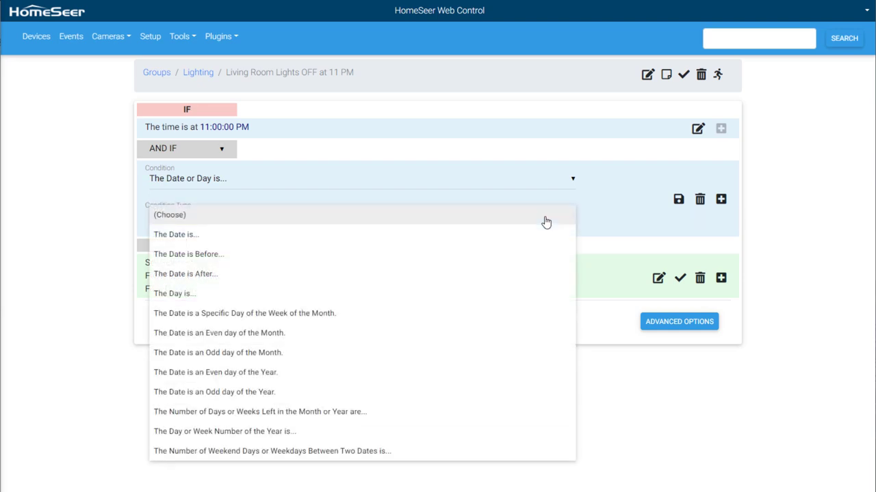
{"action": "left_click", "coordinate": [502, 293]}
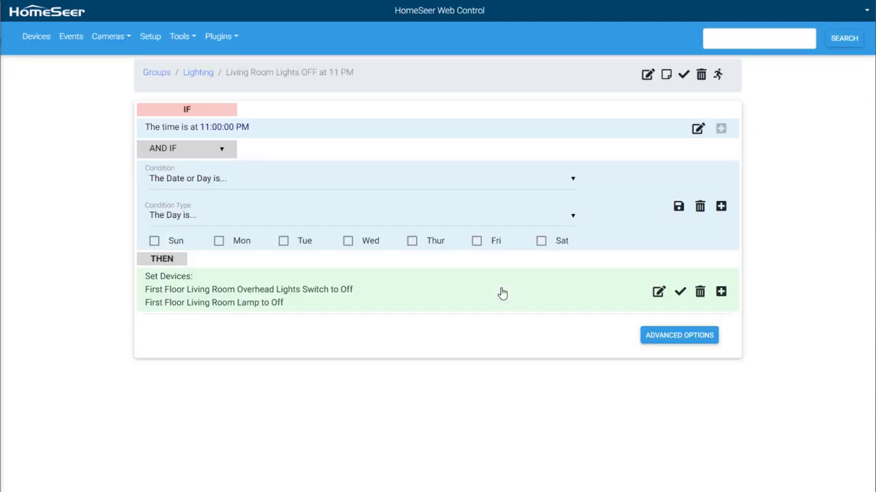
Step: Tick Sunday, Monday, Tuesday, Wednesday and Thursday, then save the condition
{"action": "left_click", "coordinate": [154, 242]}
{"action": "left_click", "coordinate": [218, 241]}
{"action": "left_click", "coordinate": [283, 242]}
{"action": "left_click", "coordinate": [348, 242]}
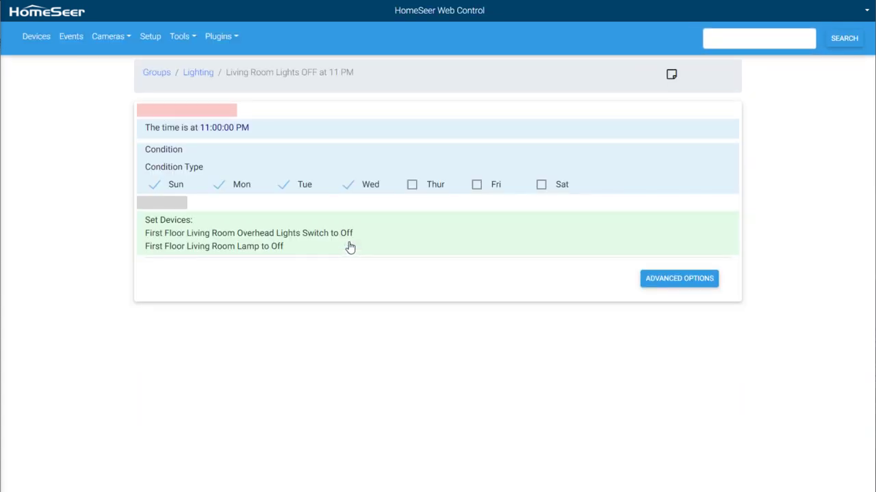
{"action": "left_click", "coordinate": [414, 244]}
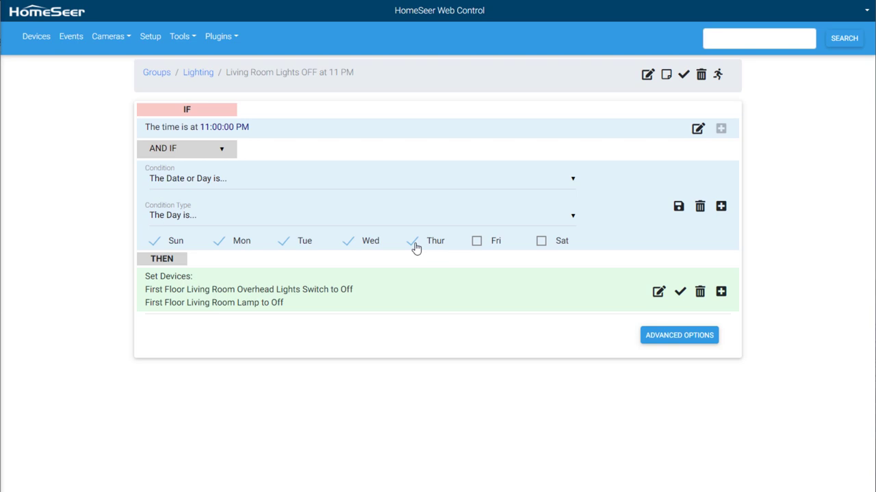
{"action": "left_click", "coordinate": [677, 207]}
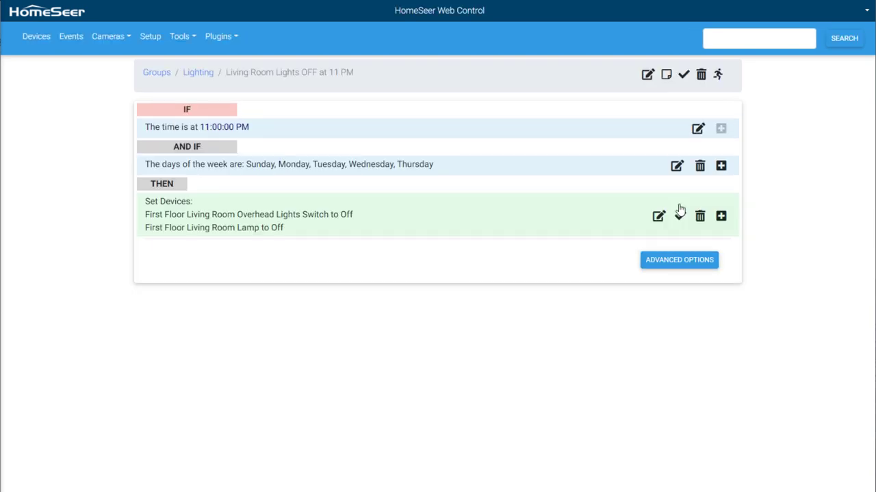